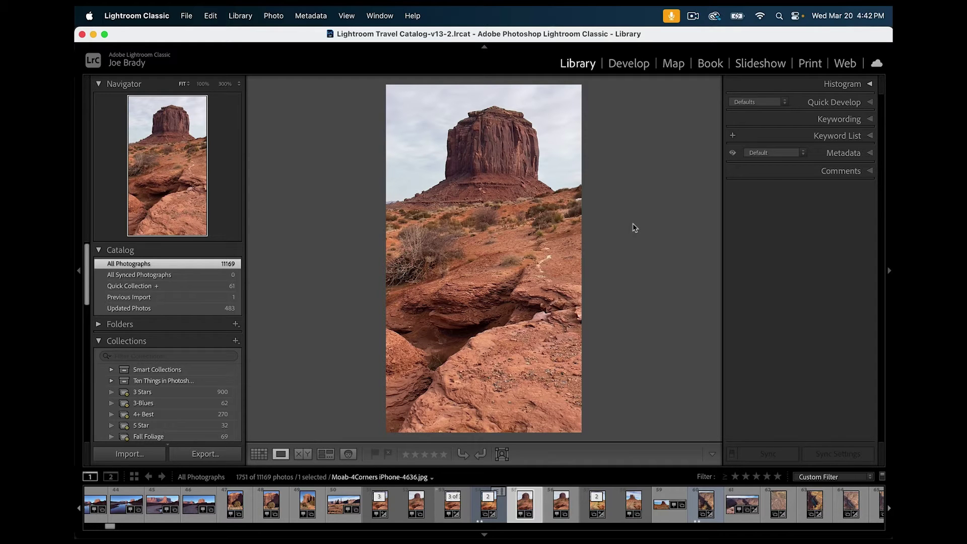
# - Cycle the photo info overlay through file name and exposure details, then hide it
pyautogui.press('i')
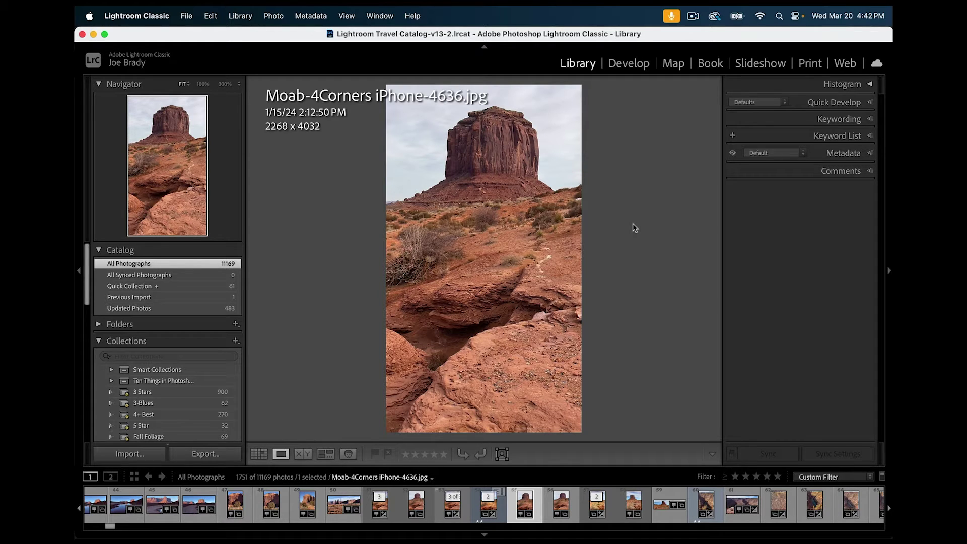
pyautogui.press('i')
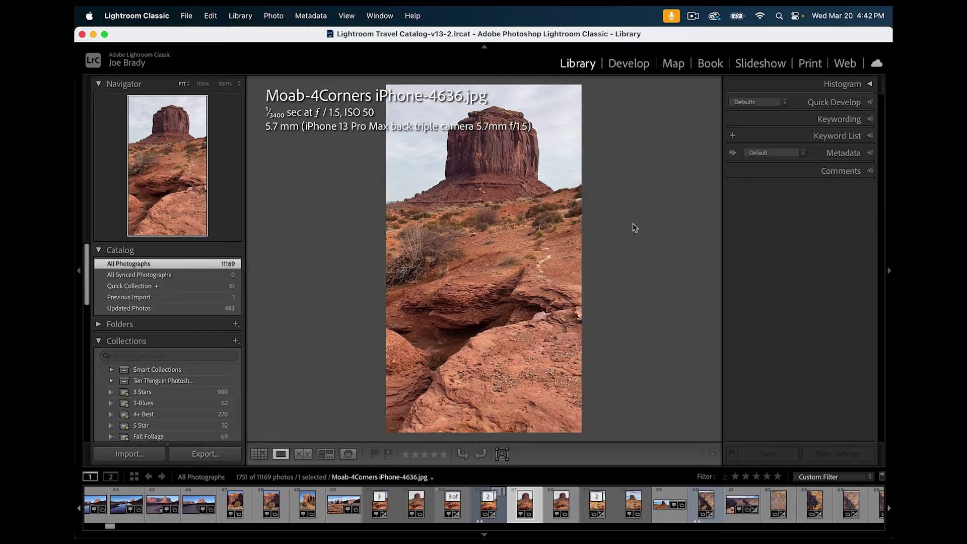
pyautogui.press('i')
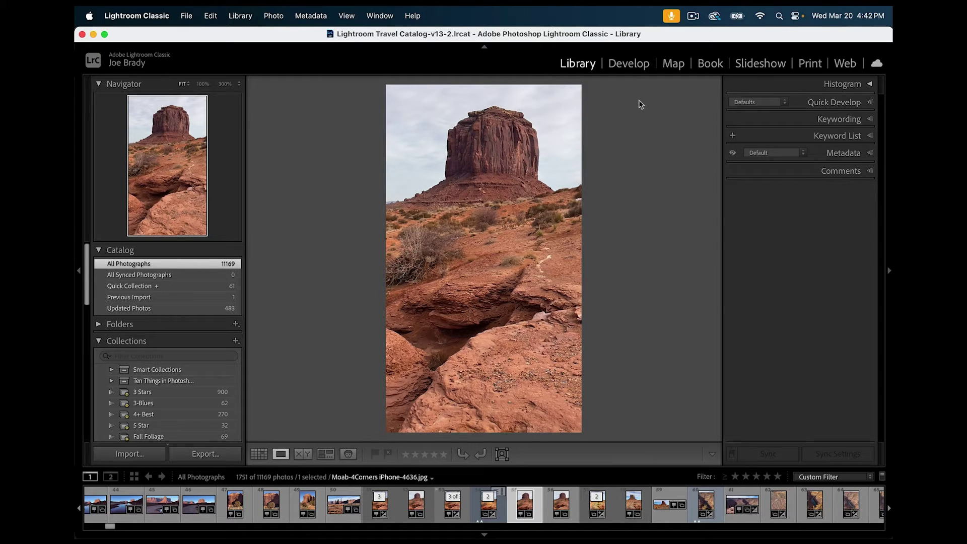
# - Open the butte photo in Develop full screen and inspect the mesa at 100%
pyautogui.click(629, 64)
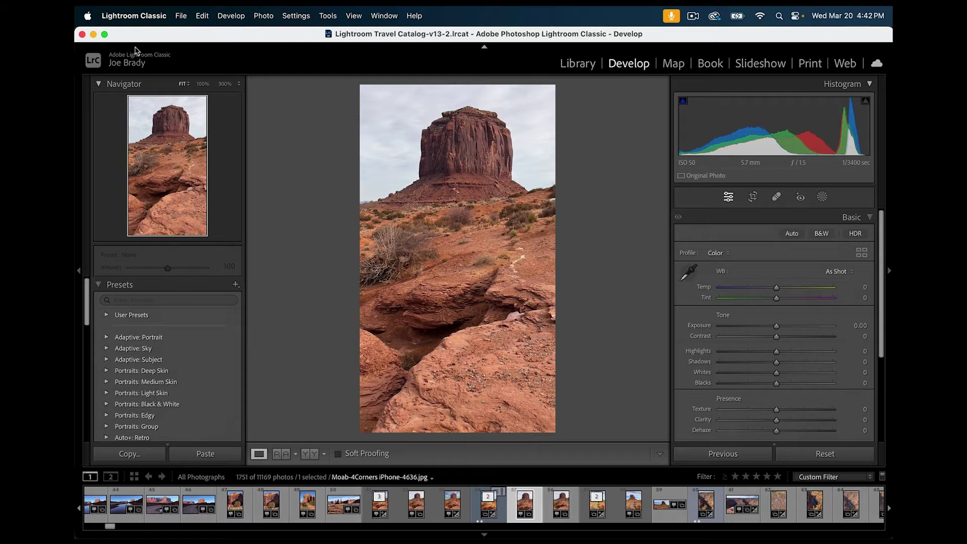
pyautogui.click(106, 35)
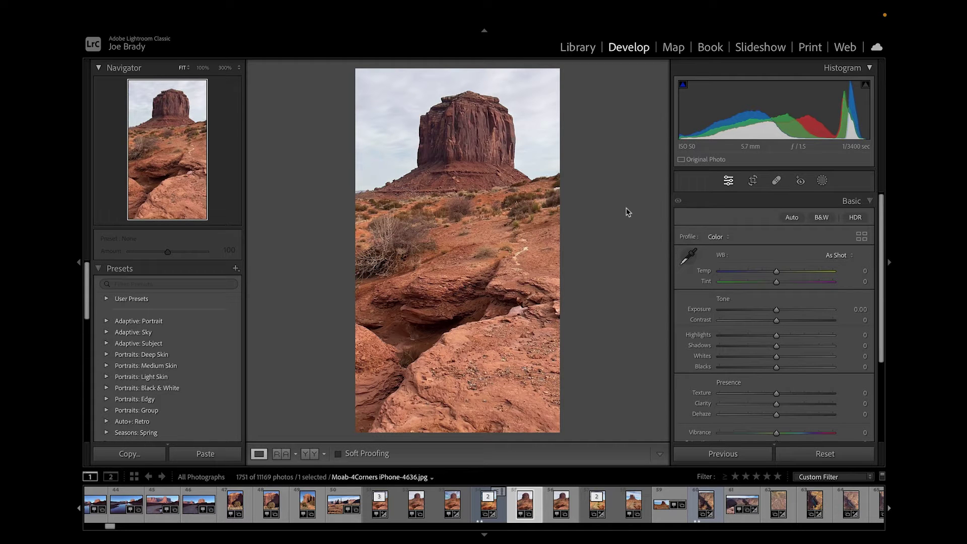
pyautogui.click(466, 419)
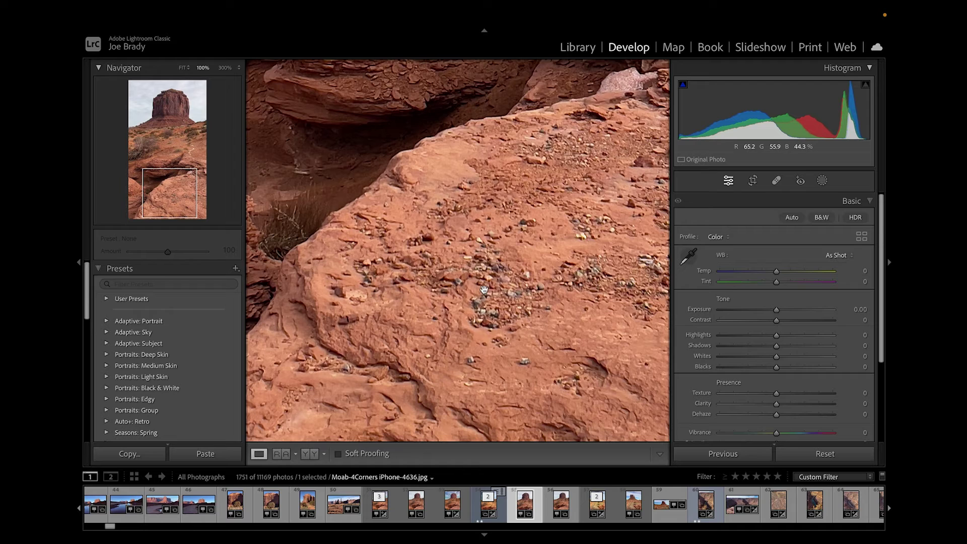
pyautogui.moveTo(174, 194); pyautogui.dragTo(196, 180)
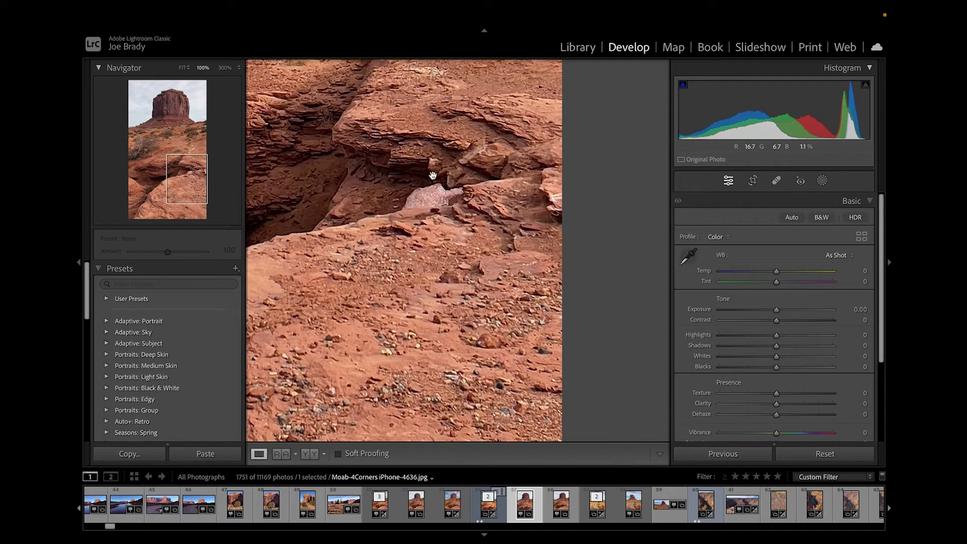
pyautogui.moveTo(194, 186); pyautogui.dragTo(174, 114)
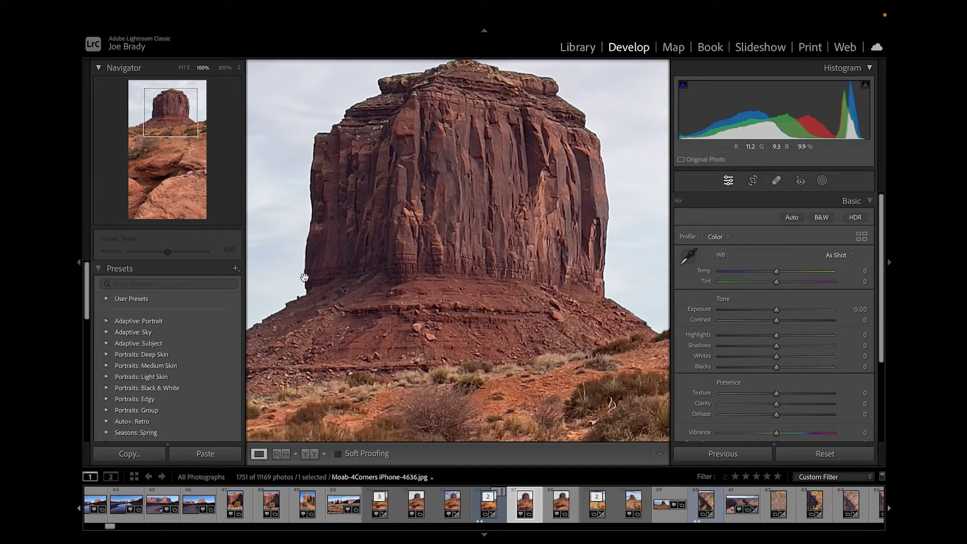
# - Fit the photo and set Highlights -100, Shadows +45 and Exposure +0.05
pyautogui.click(429, 302)
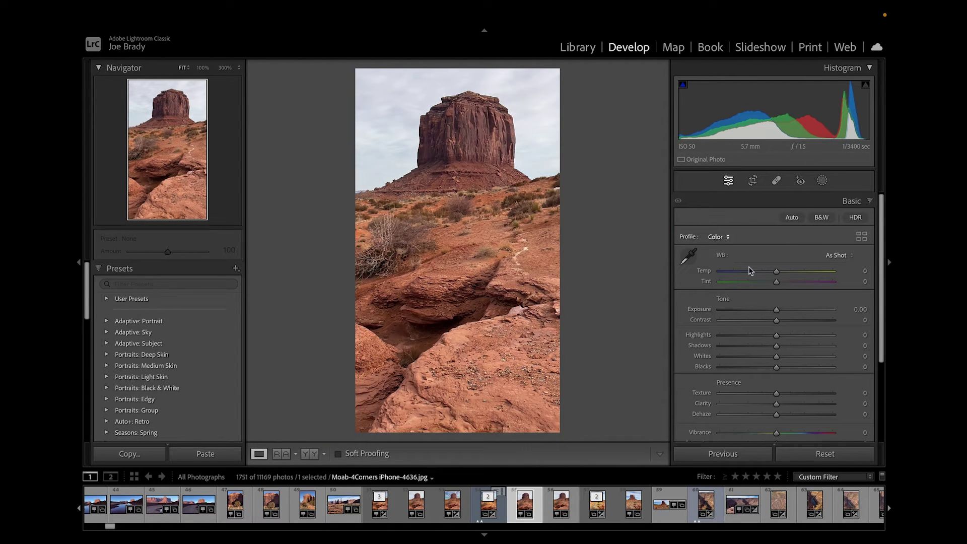
pyautogui.moveTo(722, 338); pyautogui.dragTo(717, 336)
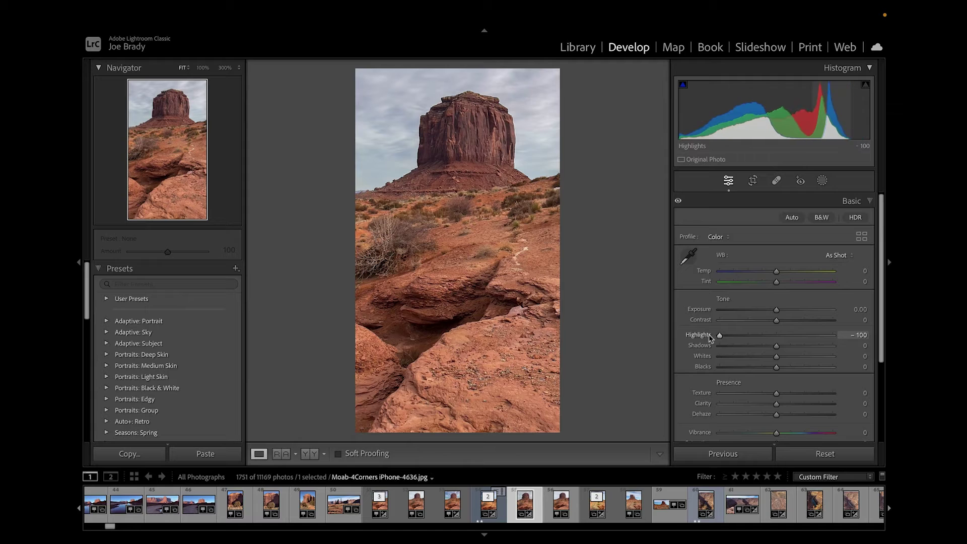
pyautogui.moveTo(794, 349); pyautogui.dragTo(803, 347)
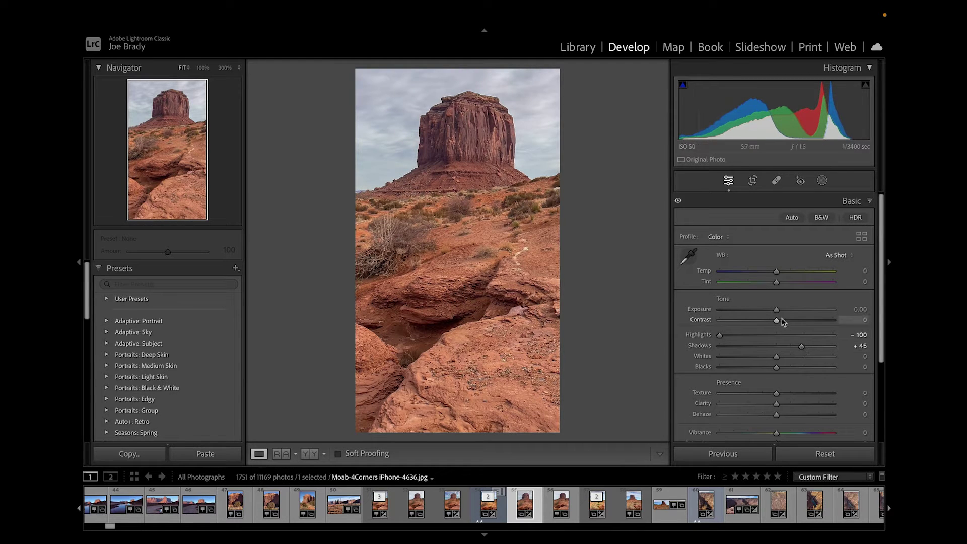
pyautogui.moveTo(778, 313); pyautogui.dragTo(777, 309)
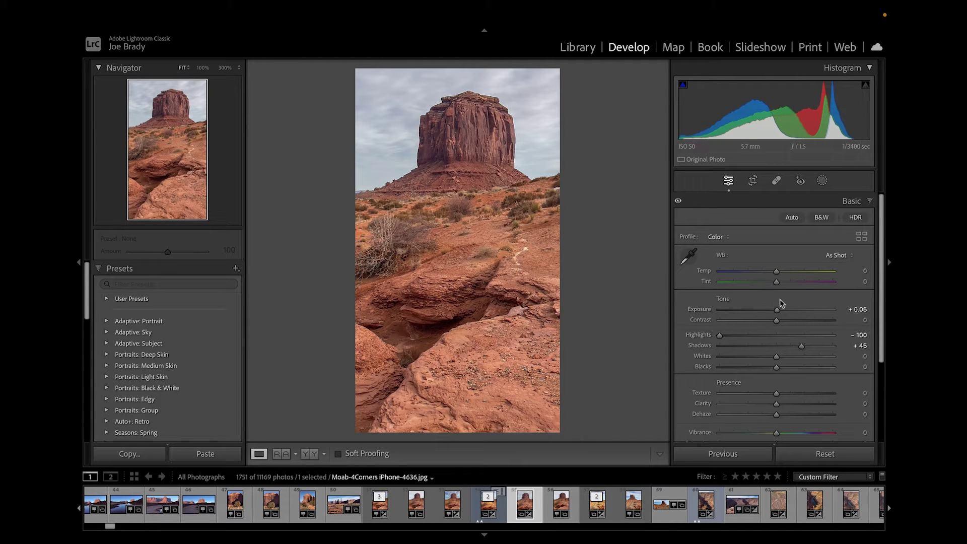
# - Set Vibrance to +18 and Saturation to +19 in the Basic panel
pyautogui.scroll(-3, 778, 337)
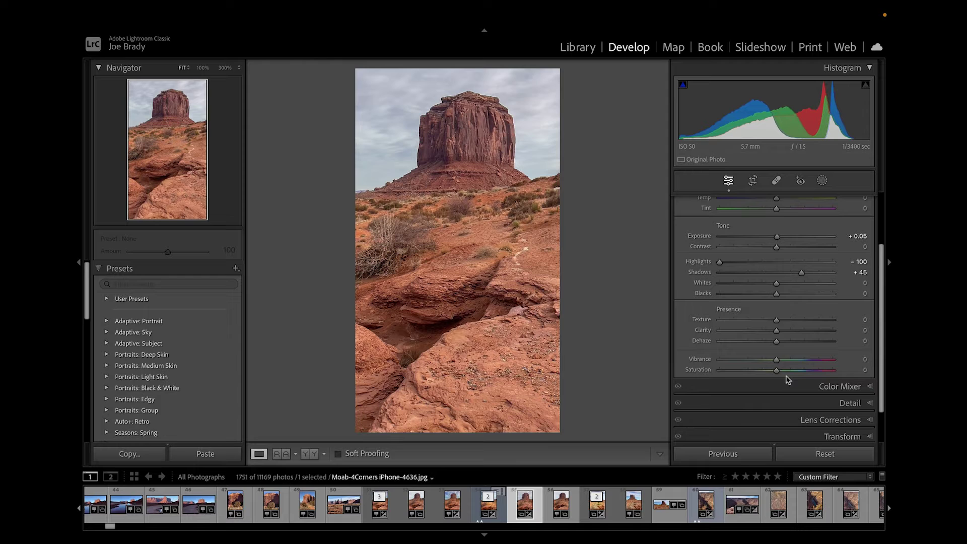
pyautogui.click(788, 361)
pyautogui.click(790, 371)
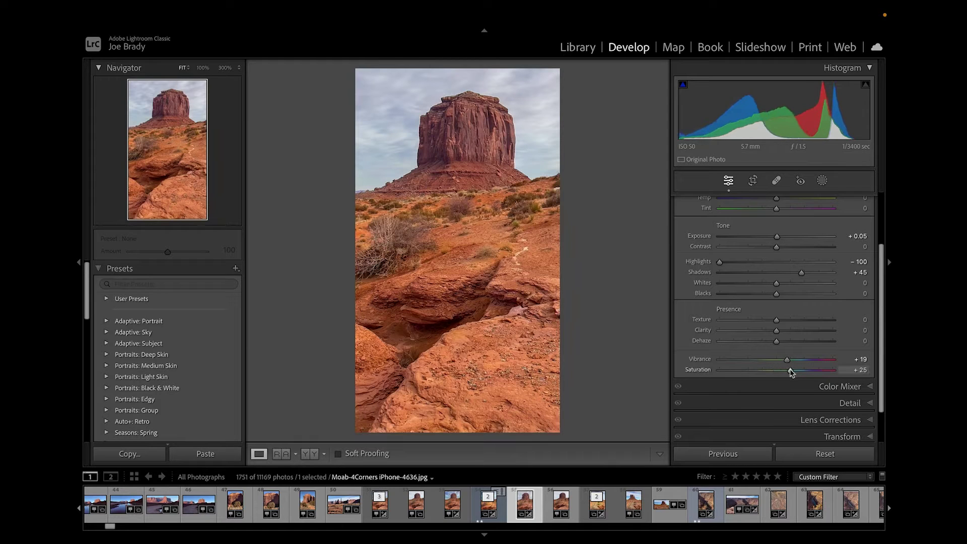
pyautogui.moveTo(790, 371); pyautogui.dragTo(788, 372)
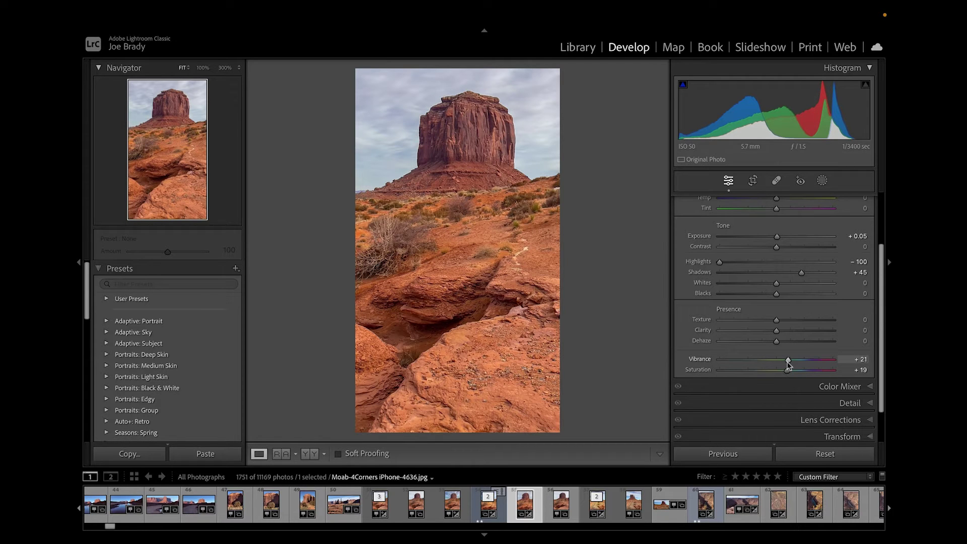
pyautogui.moveTo(789, 365); pyautogui.dragTo(788, 365)
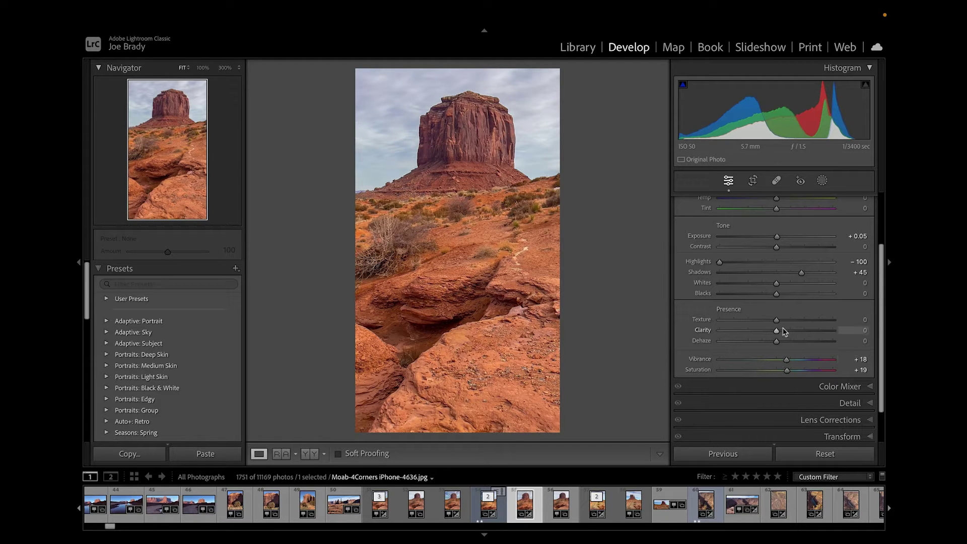
pyautogui.scroll(3, 781, 307)
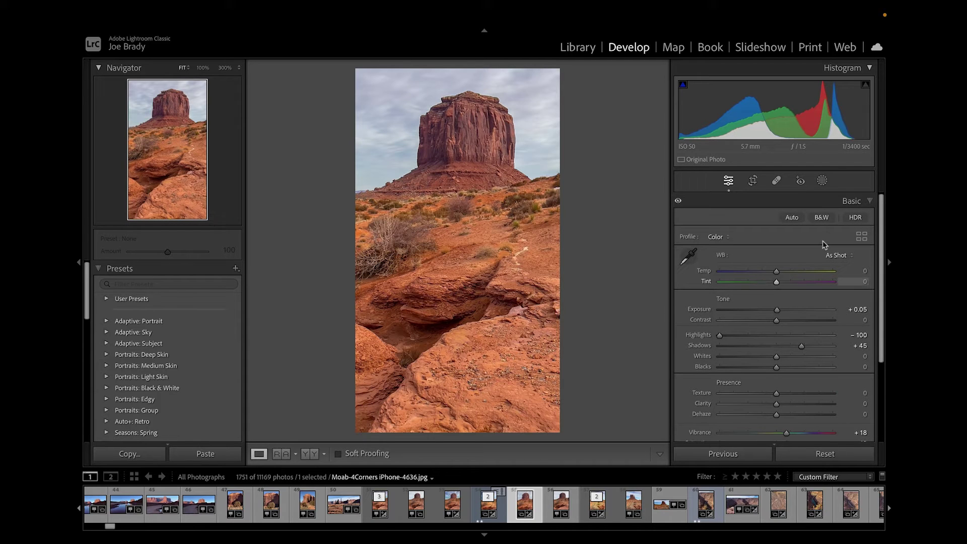
# - Add an automatic Sky mask with Dehaze 29 and Temp -24
pyautogui.click(822, 181)
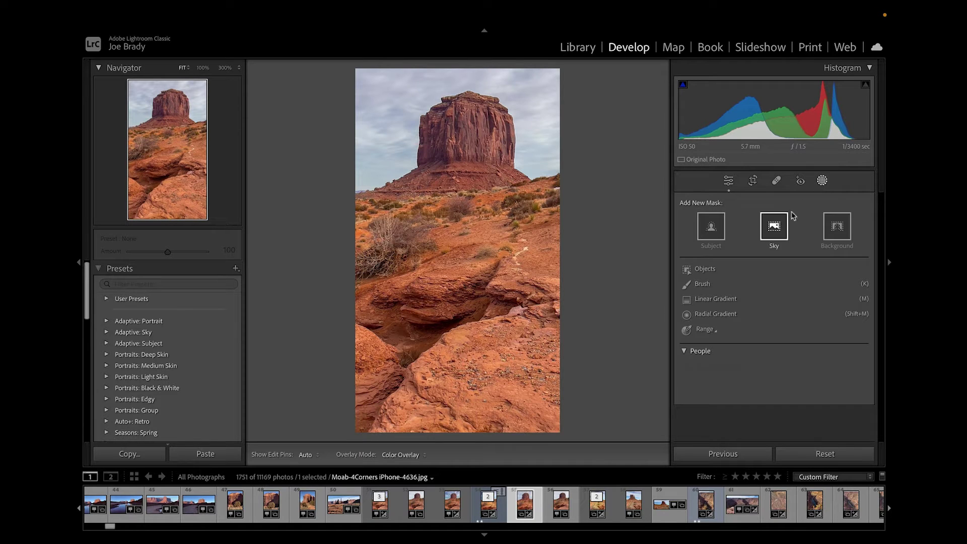
pyautogui.click(776, 226)
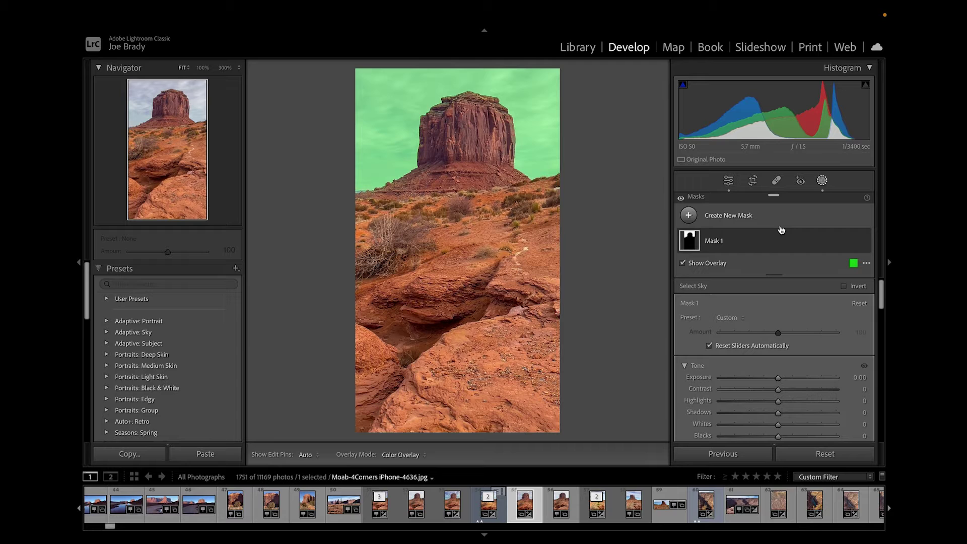
pyautogui.scroll(-3, 753, 306)
pyautogui.scroll(-5, 752, 306)
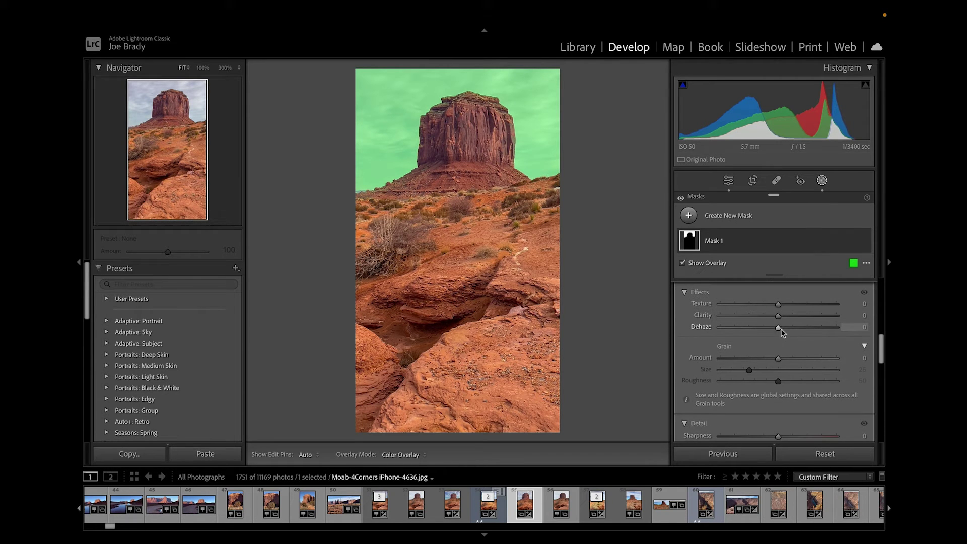
pyautogui.moveTo(778, 328); pyautogui.dragTo(794, 330)
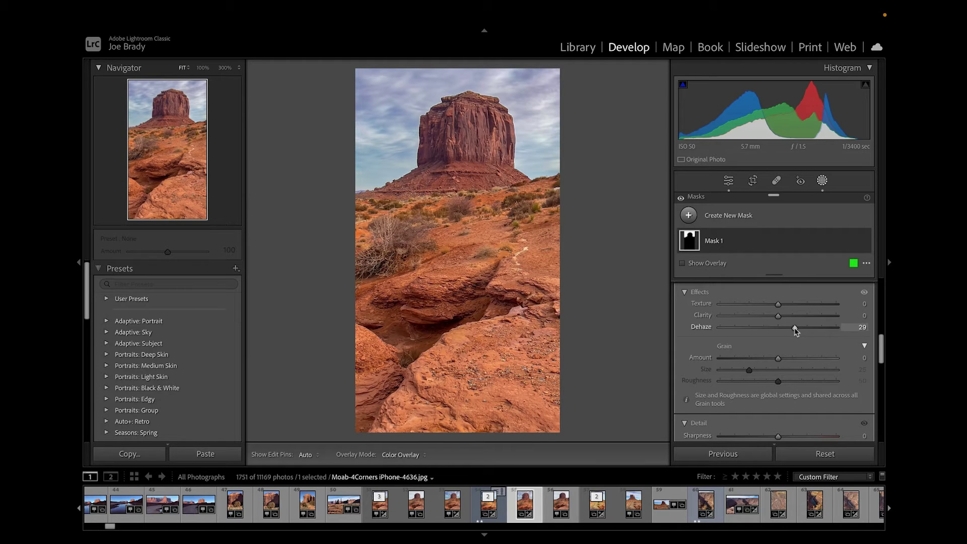
pyautogui.scroll(6, 795, 330)
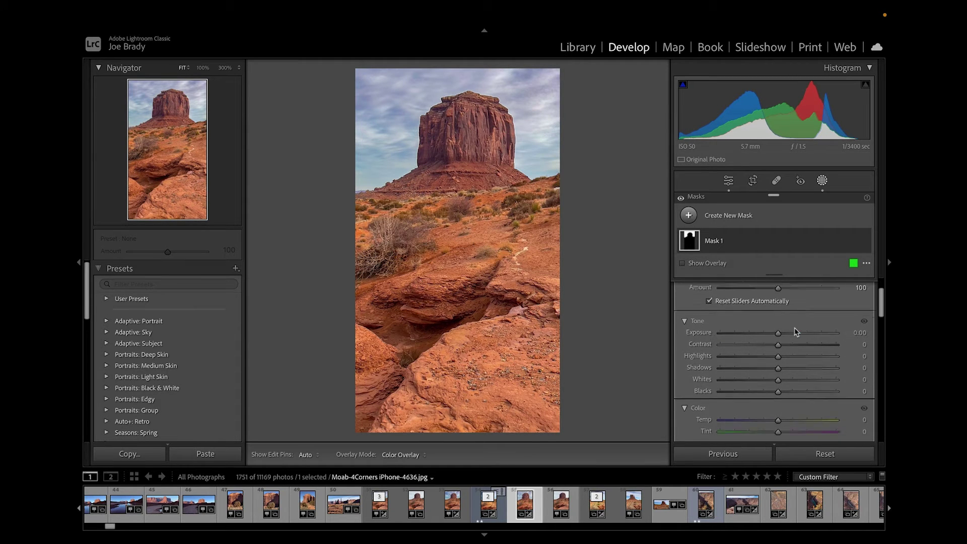
pyautogui.moveTo(778, 367)
pyautogui.mouseDown()
pyautogui.moveTo(764, 368)
pyautogui.moveTo(772, 368)
pyautogui.mouseUp()
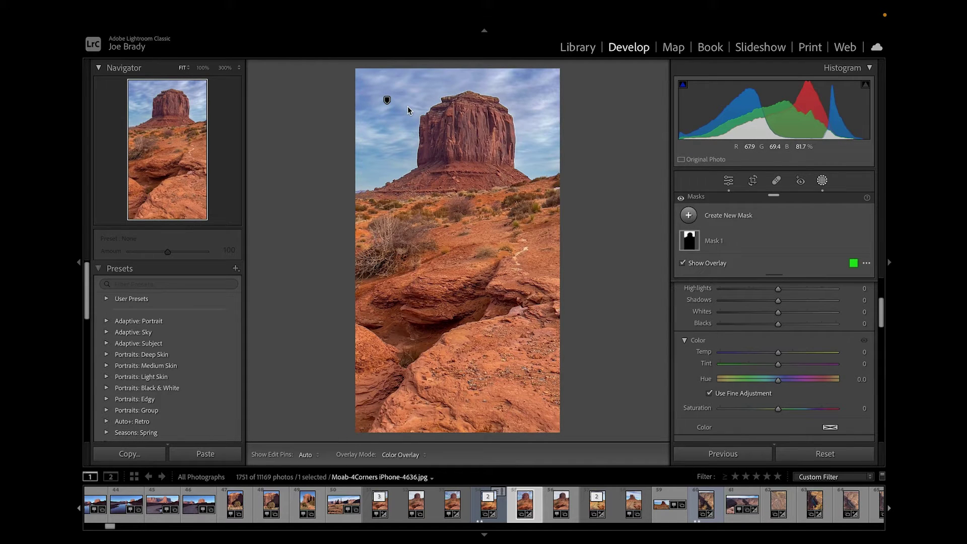
# - Inspect the sky and butte top at 100% zoom, then return to the full view
pyautogui.click(408, 110)
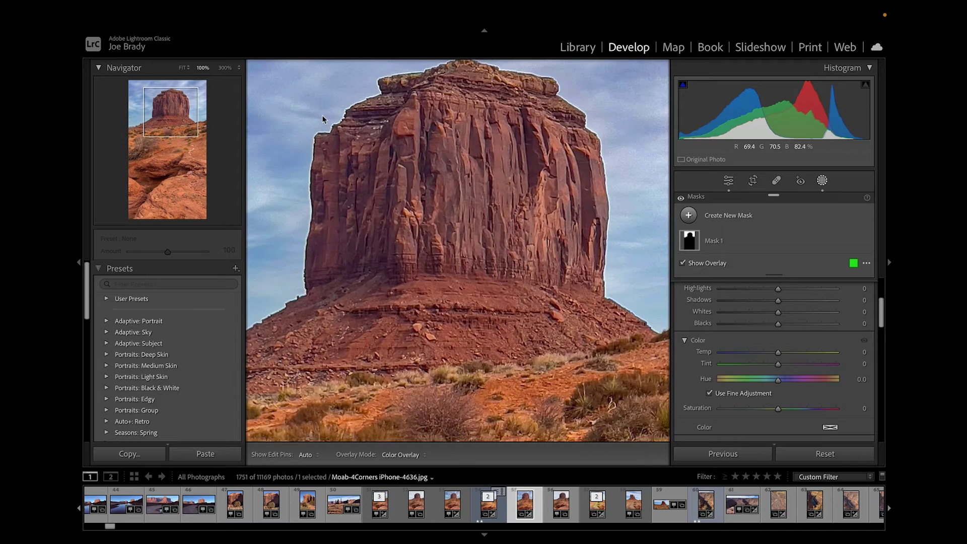
pyautogui.moveTo(180, 109); pyautogui.dragTo(165, 100)
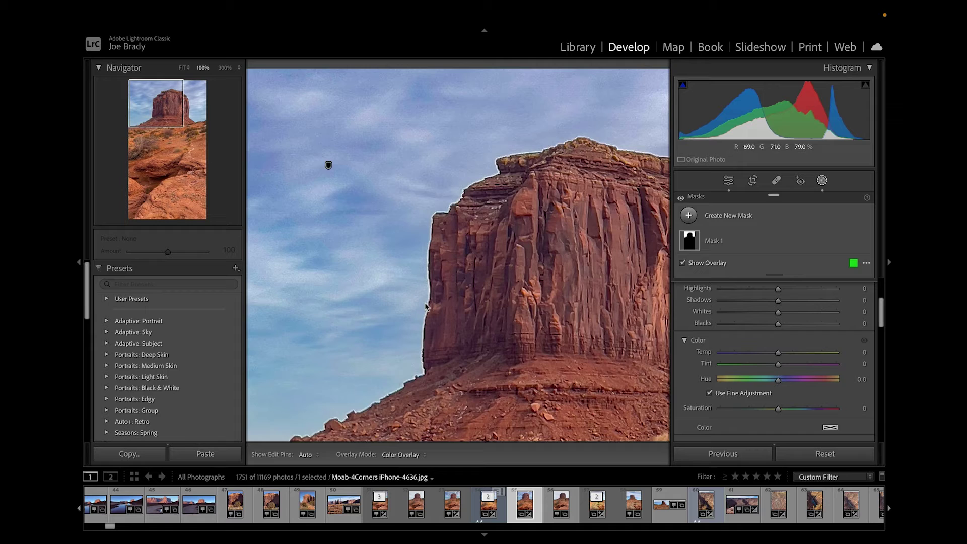
pyautogui.press('z')
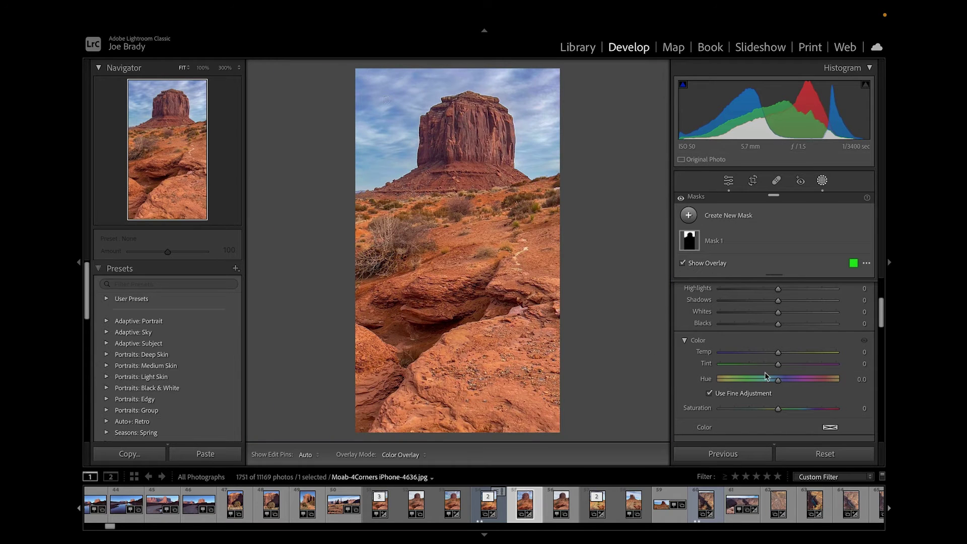
pyautogui.scroll(-10, 765, 375)
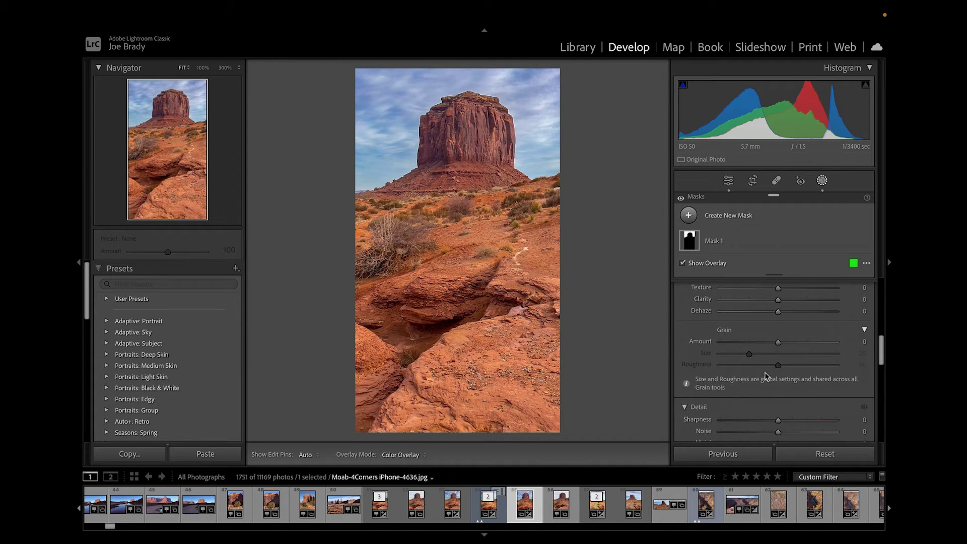
pyautogui.scroll(-3, 765, 375)
# - Set noise reduction to Luminance 51, Detail 0, Color 52, color Detail 0, Smoothness 79
pyautogui.hotkey('shift', 'w')
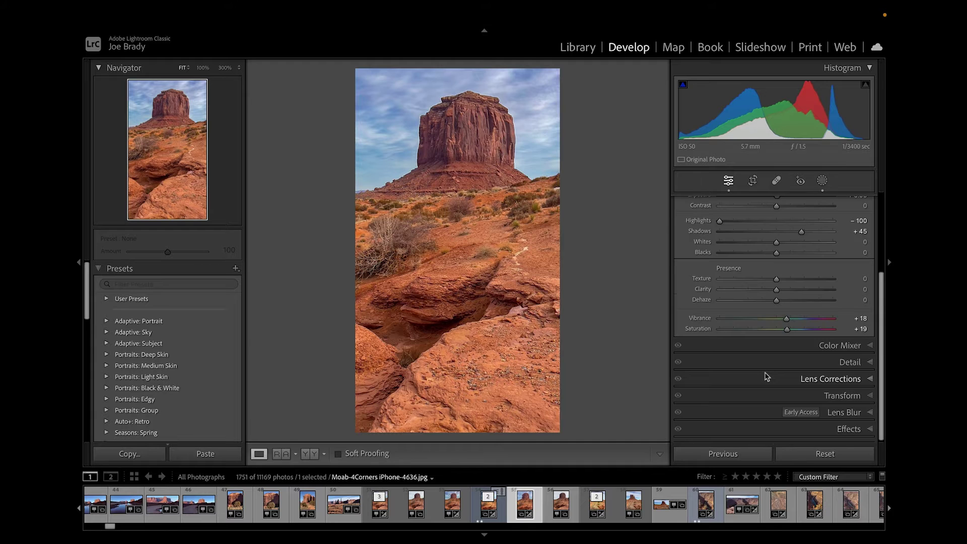
pyautogui.click(847, 362)
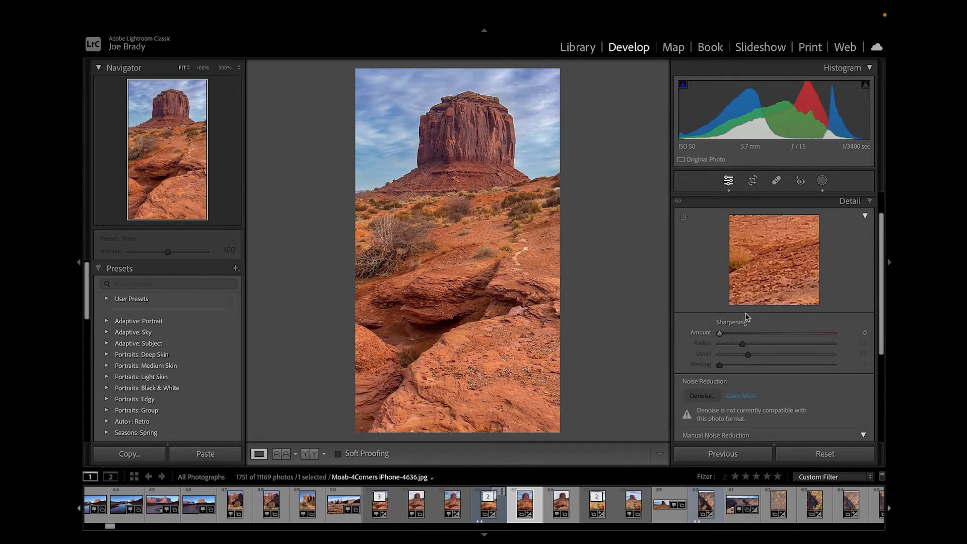
pyautogui.scroll(-3, 756, 316)
pyautogui.scroll(-2, 756, 316)
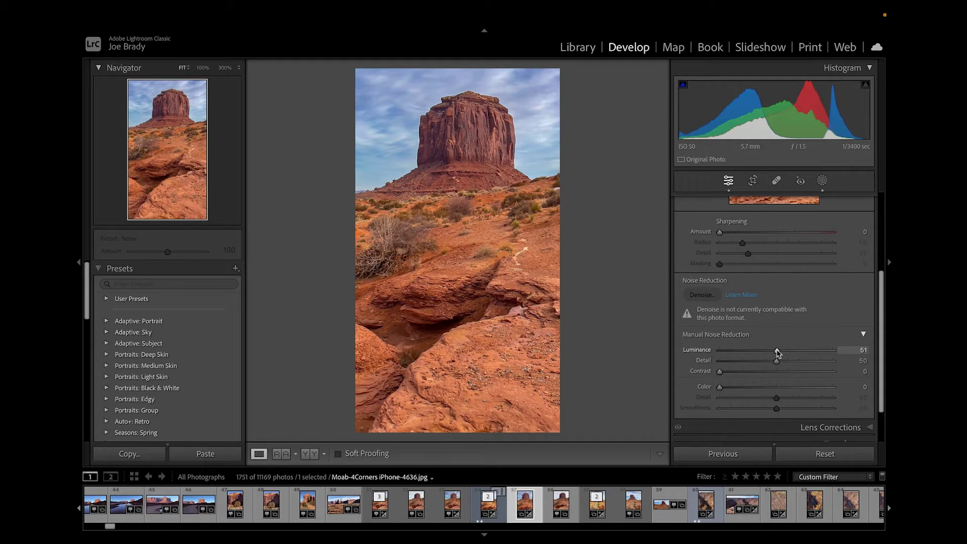
pyautogui.click(776, 351)
pyautogui.moveTo(777, 361); pyautogui.dragTo(670, 366)
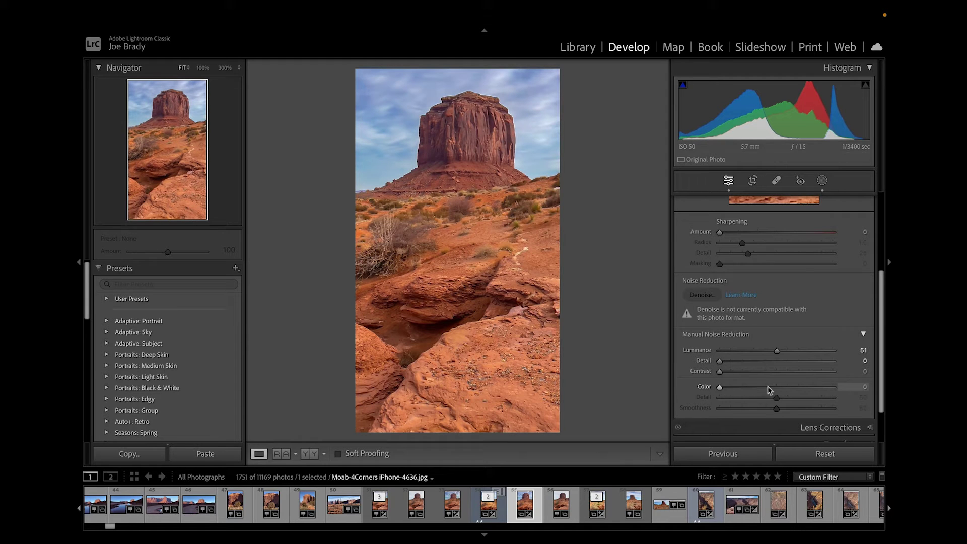
pyautogui.click(778, 387)
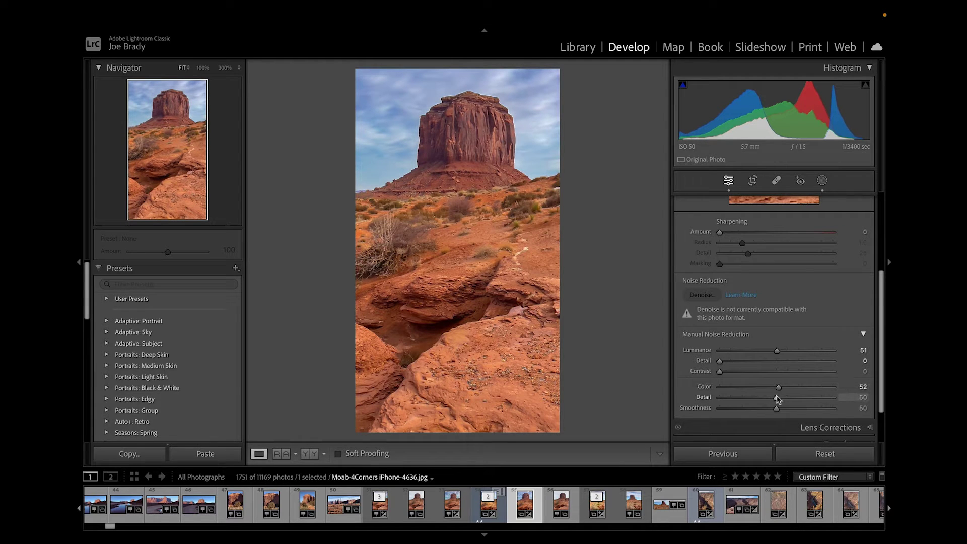
pyautogui.moveTo(779, 399); pyautogui.dragTo(690, 395)
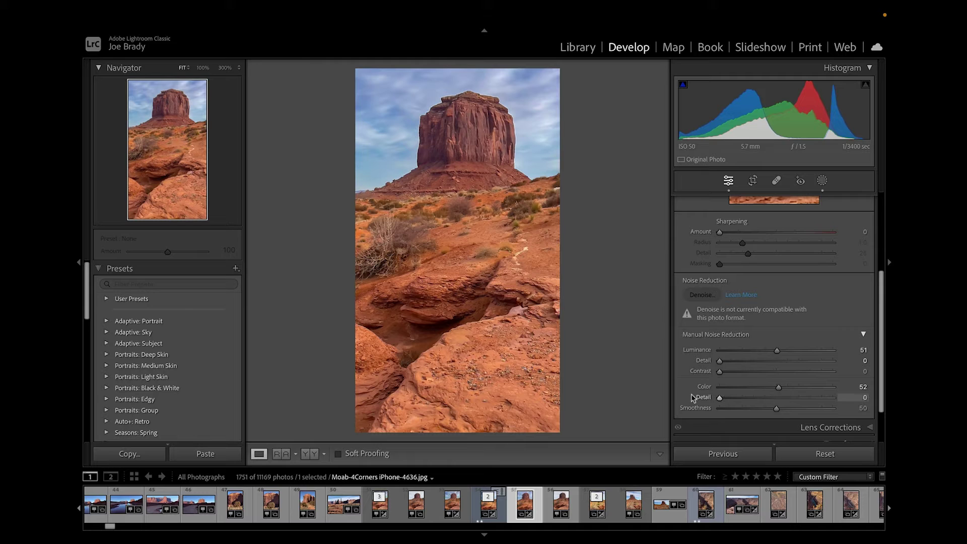
pyautogui.click(808, 409)
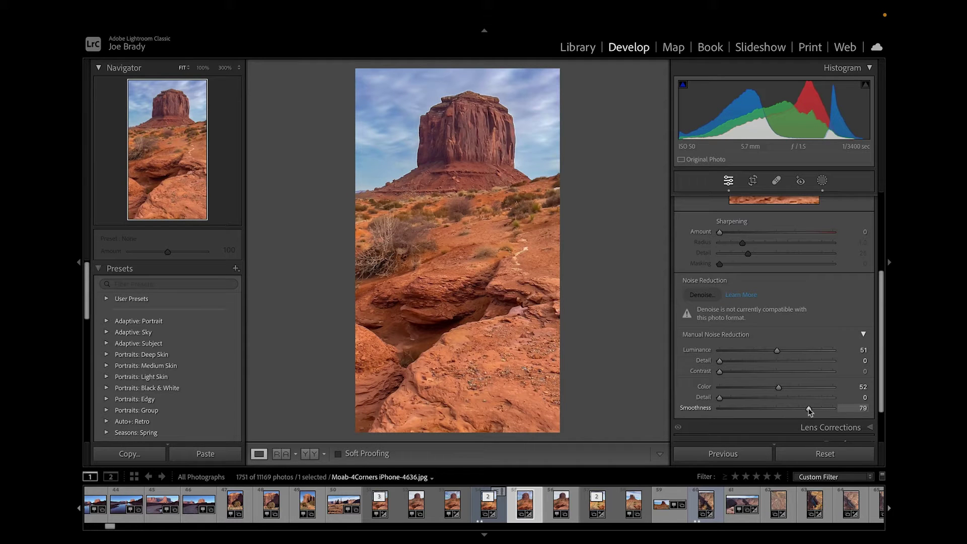
# - Check the sky noise at 100% zoom, then fit the whole photo back in view
pyautogui.click(385, 122)
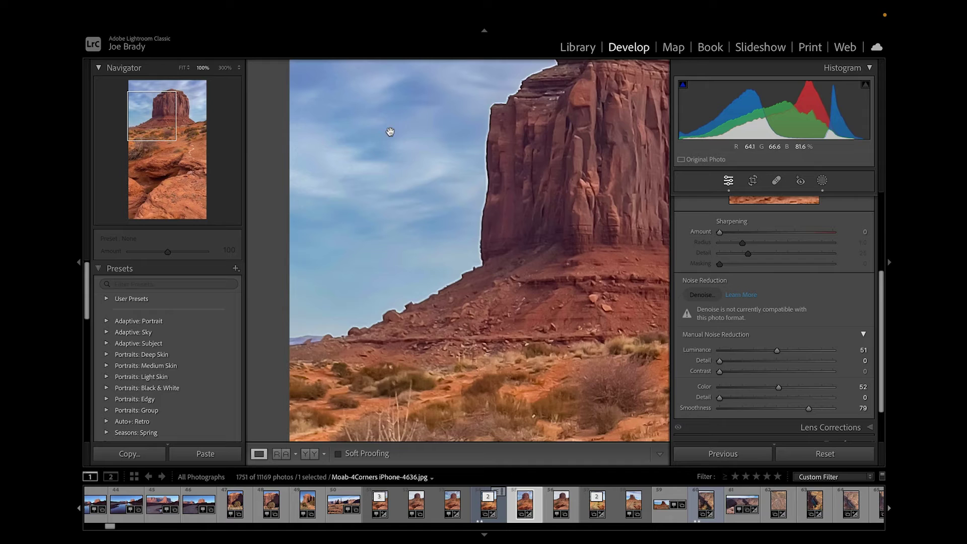
pyautogui.moveTo(400, 171); pyautogui.dragTo(403, 287)
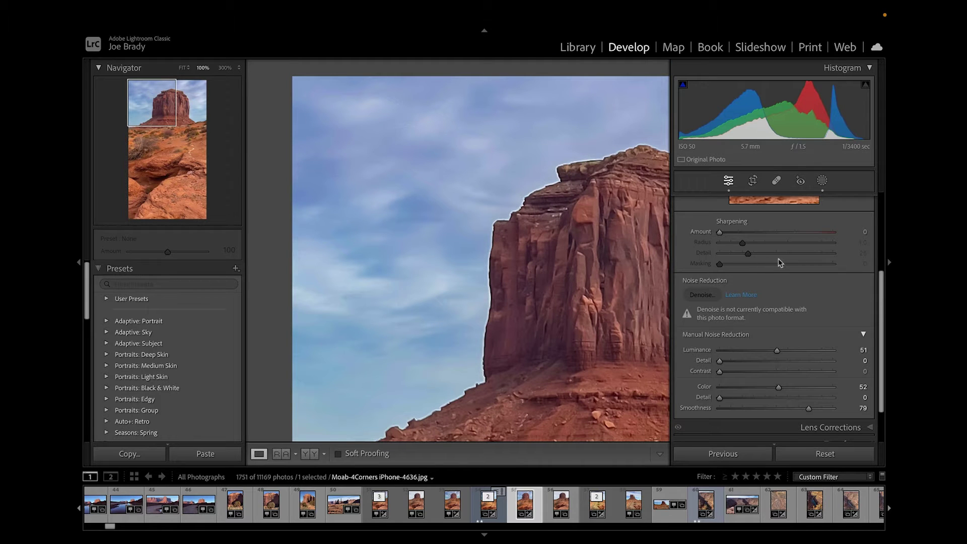
pyautogui.scroll(4, 781, 262)
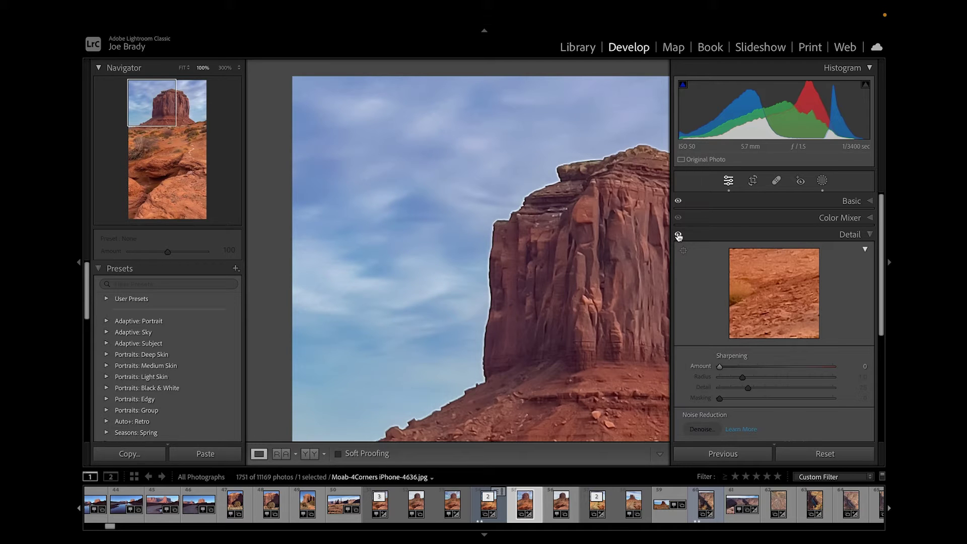
pyautogui.press('z')
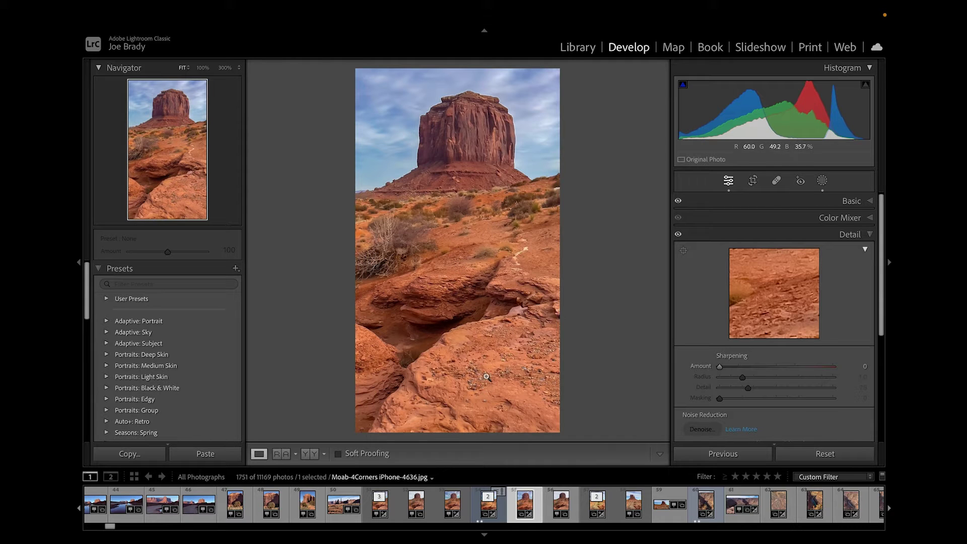
# - Create a new Linear Gradient mask dragged up over the desert foreground
pyautogui.click(822, 182)
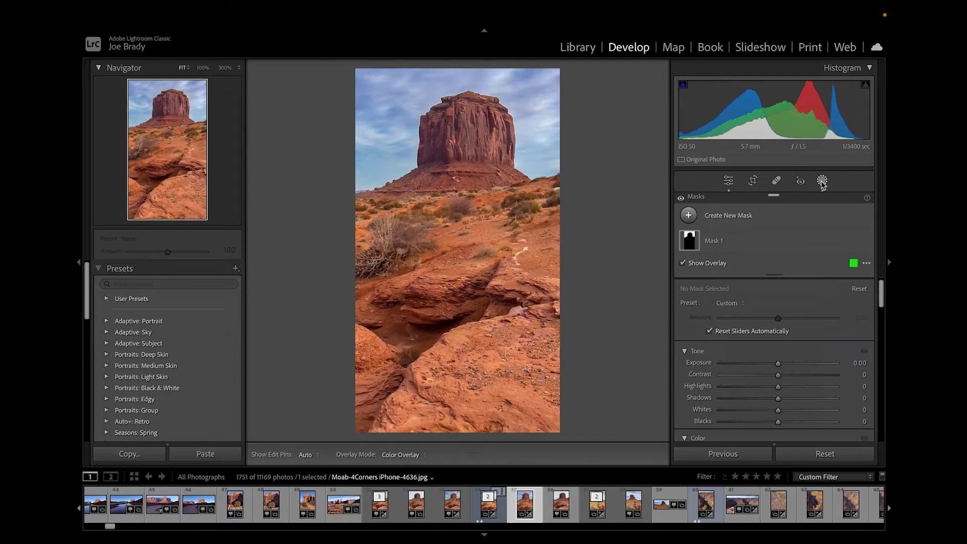
pyautogui.click(743, 216)
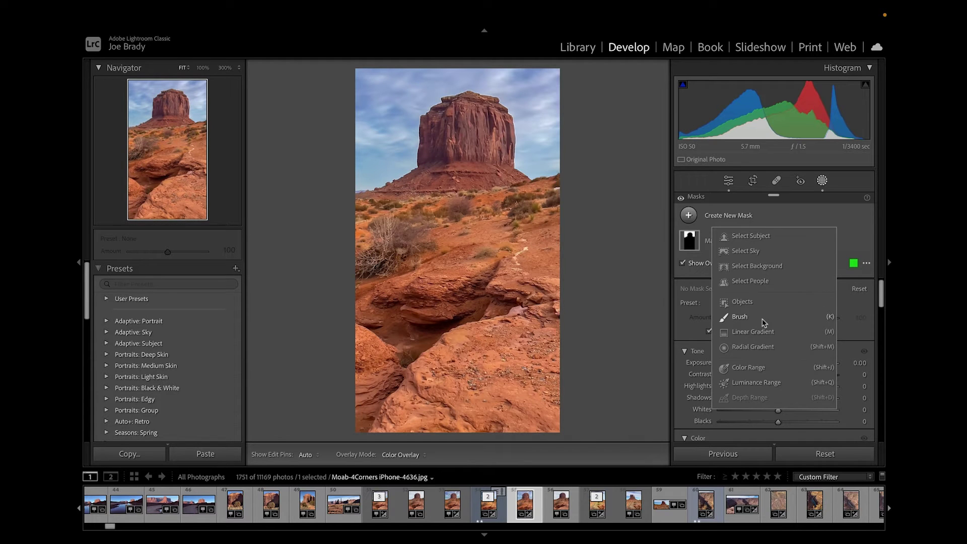
pyautogui.click(761, 331)
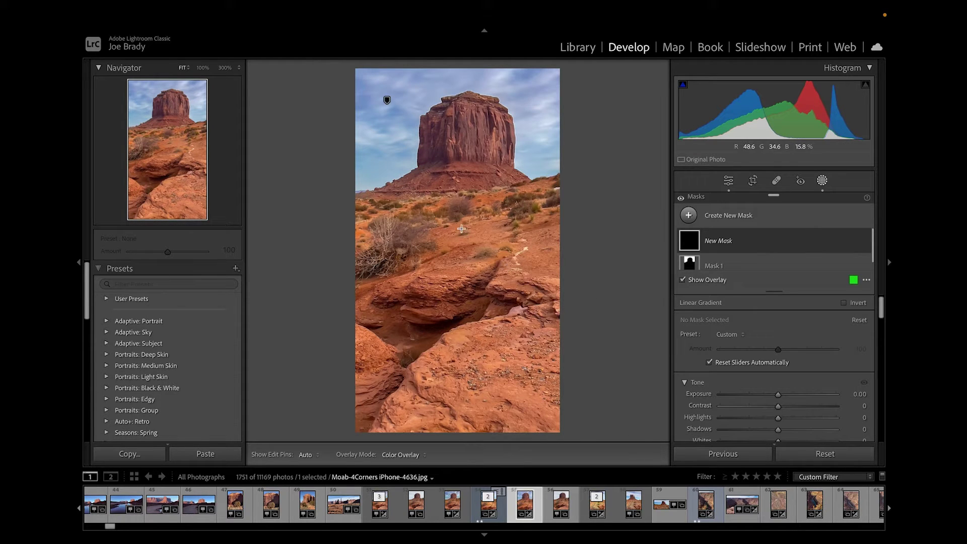
pyautogui.moveTo(461, 229); pyautogui.dragTo(453, 154)
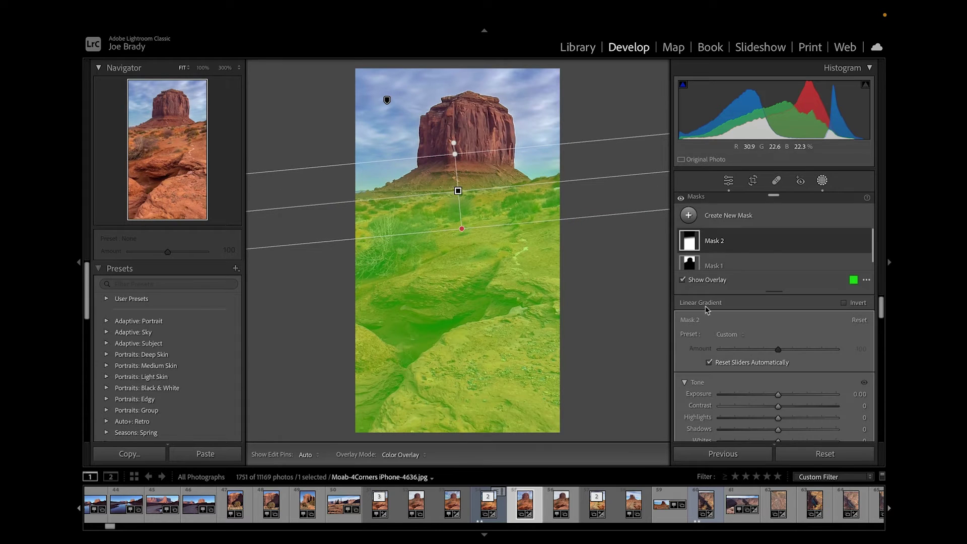
# - Hide the mask overlay and try Temp -6 and Tint -4 on the foreground gradient
pyautogui.scroll(-5, 801, 363)
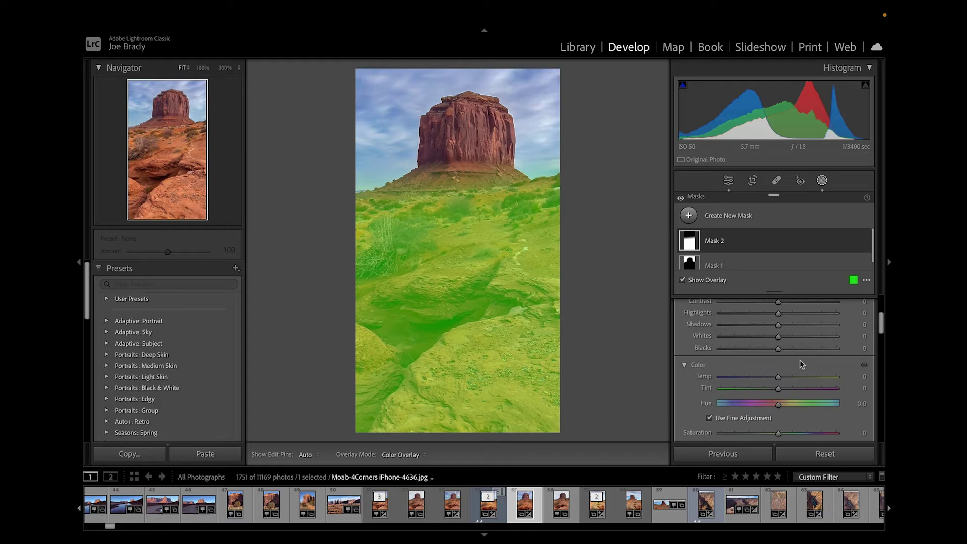
pyautogui.press('o')
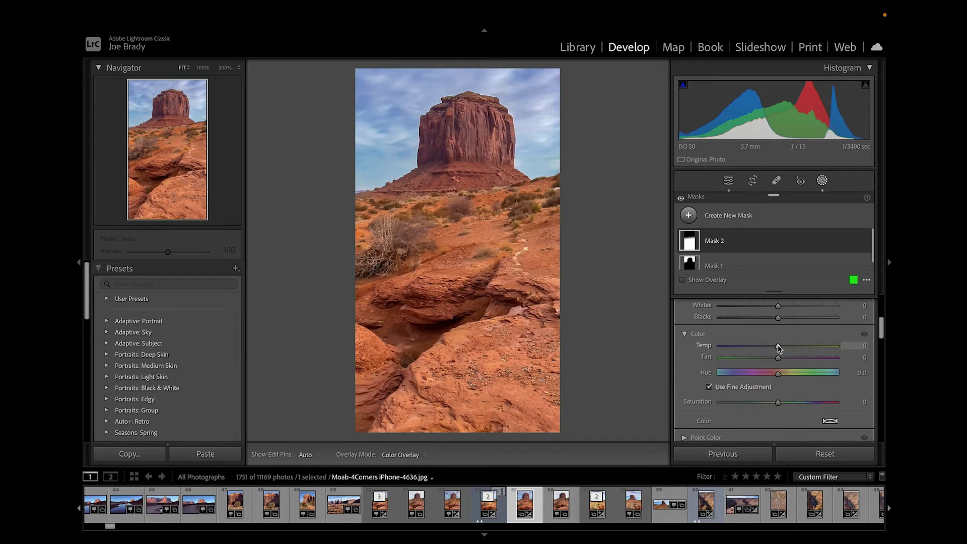
pyautogui.moveTo(777, 346); pyautogui.dragTo(775, 358)
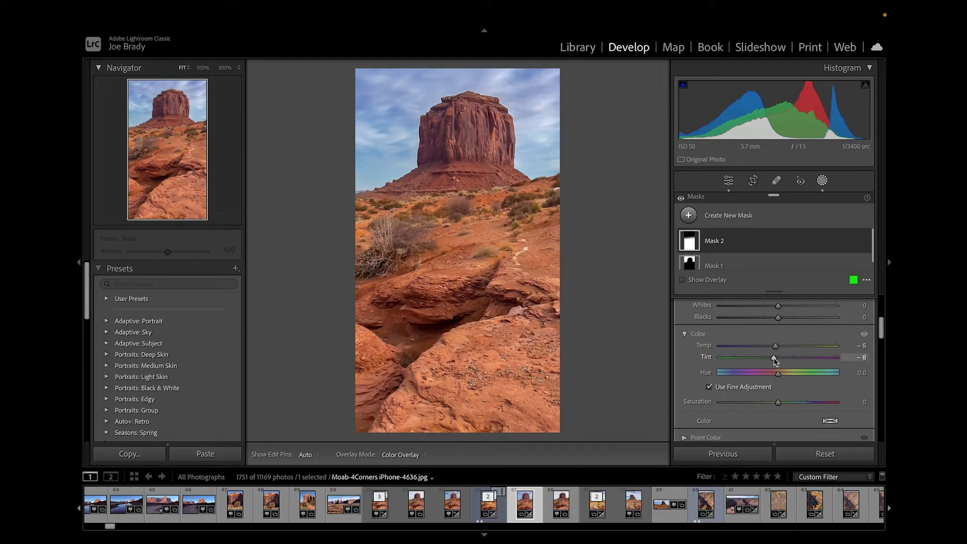
pyautogui.moveTo(775, 362); pyautogui.dragTo(773, 346)
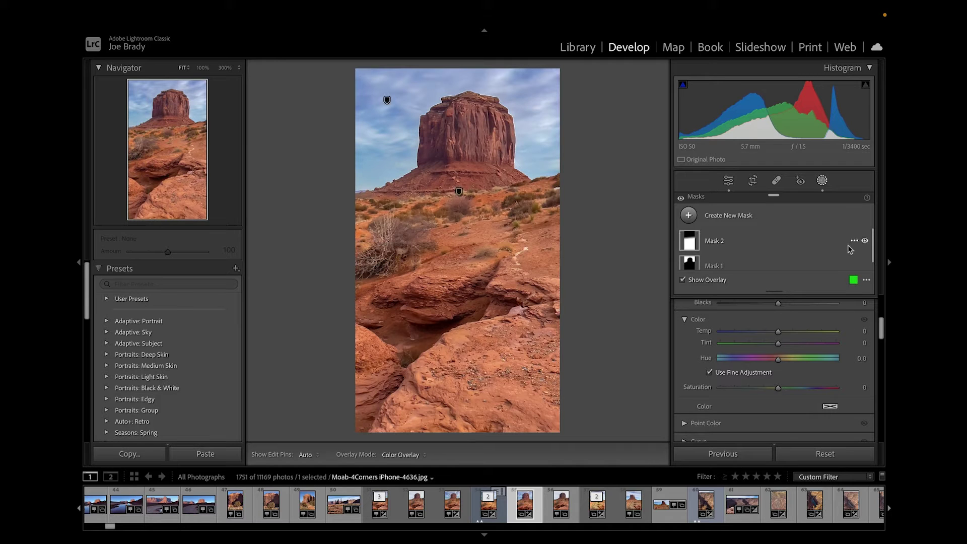
# - Leave masking and set Texture +15 and Clarity +25 in the Basic panel's Presence section
pyautogui.scroll(-1, 849, 249)
pyautogui.hotkey('shift', 'w')
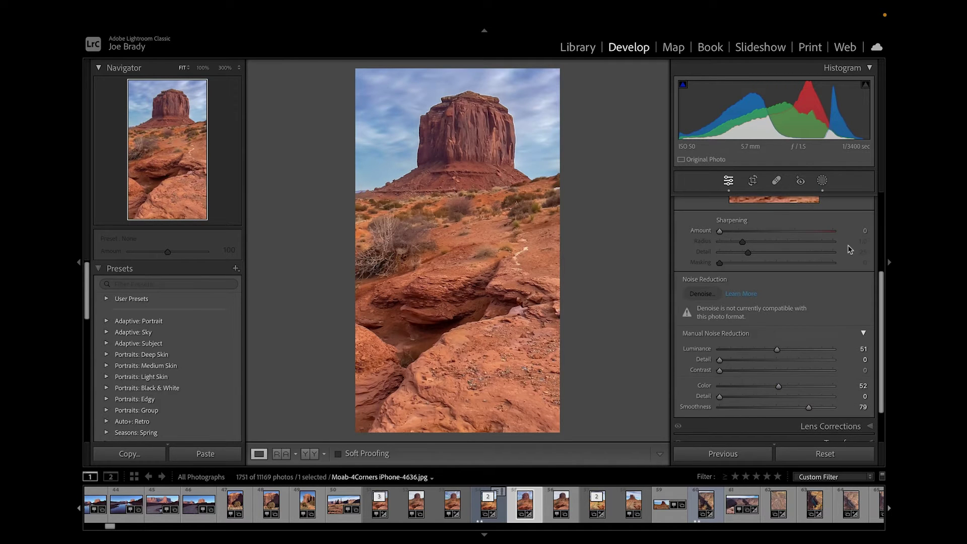
pyautogui.scroll(5, 850, 237)
pyautogui.click(856, 202)
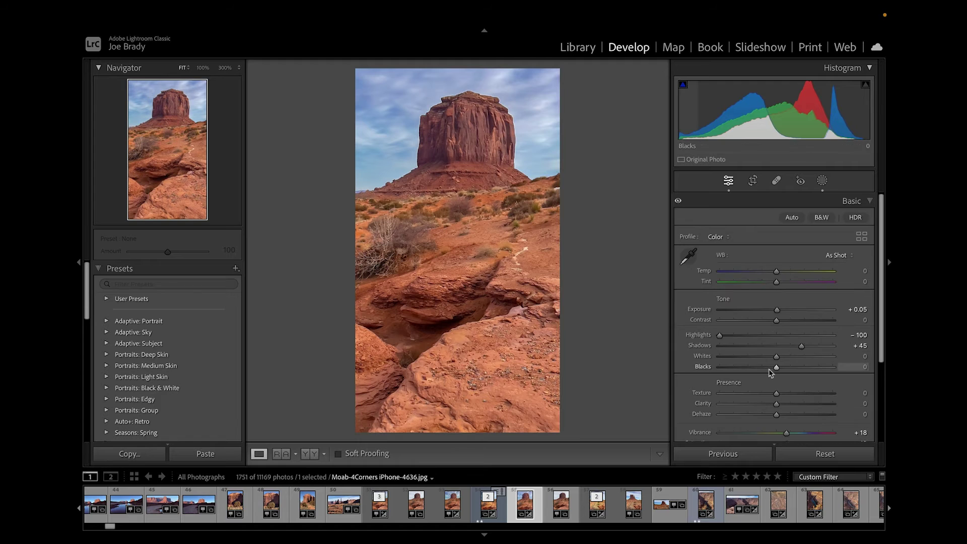
pyautogui.scroll(-4, 771, 368)
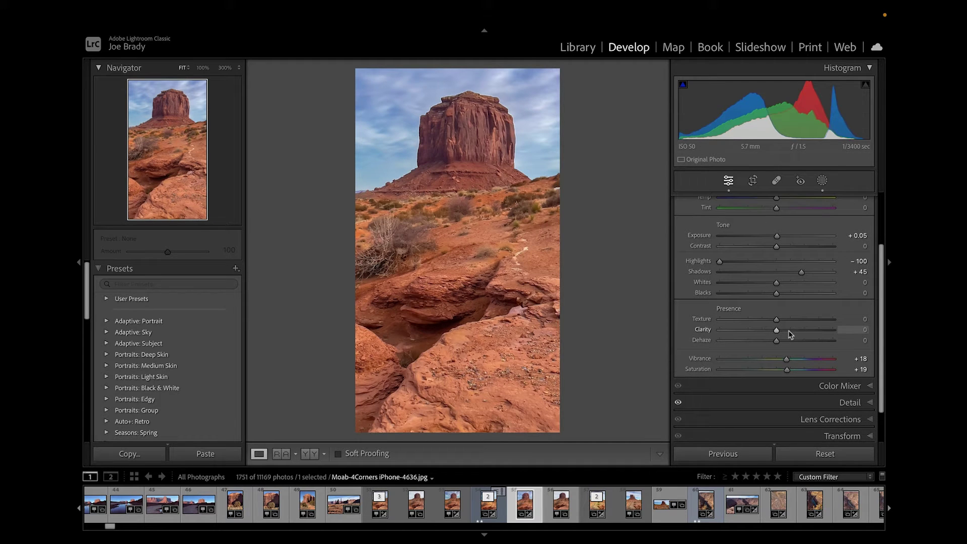
pyautogui.click(790, 330)
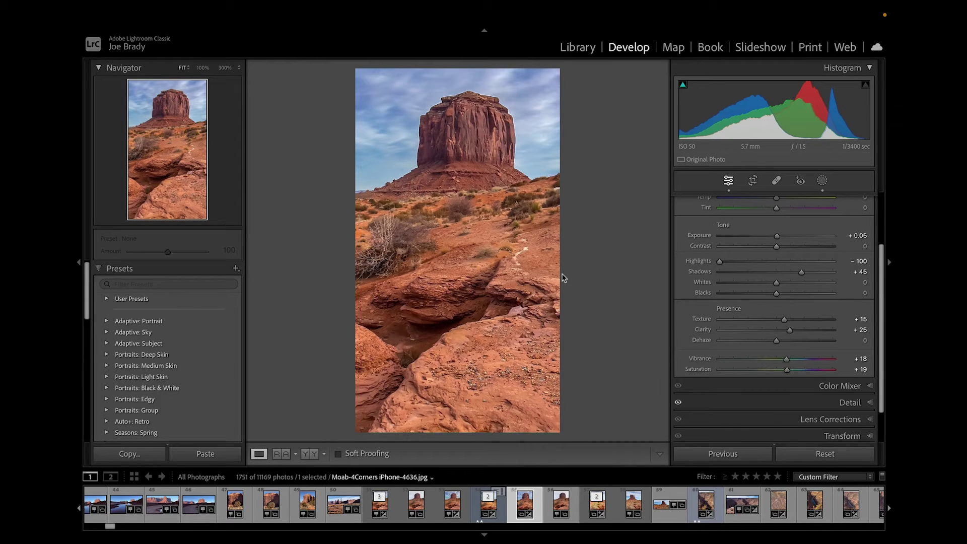
# - Inspect the butte from top to base at 100%, hide the histogram, then fit the photo
pyautogui.click(420, 144)
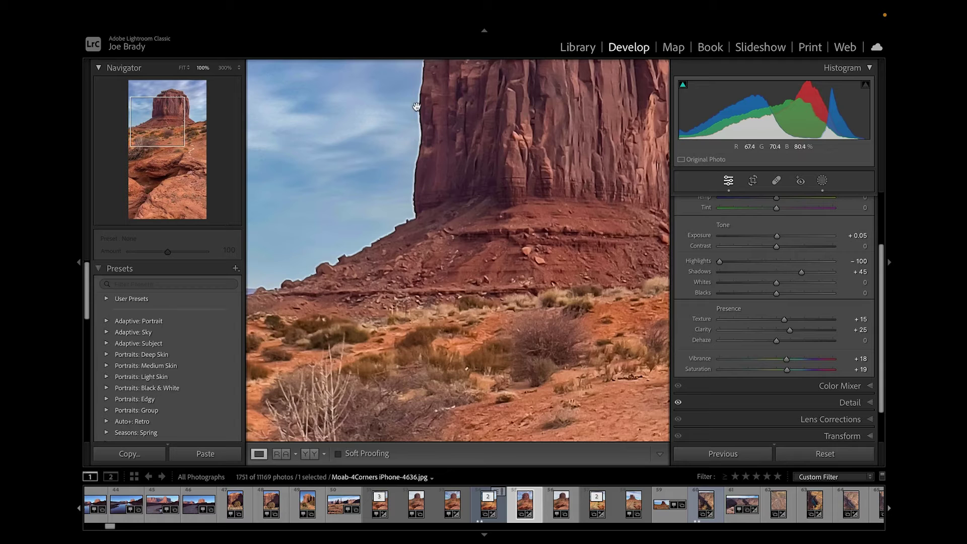
pyautogui.moveTo(447, 158); pyautogui.dragTo(423, 330)
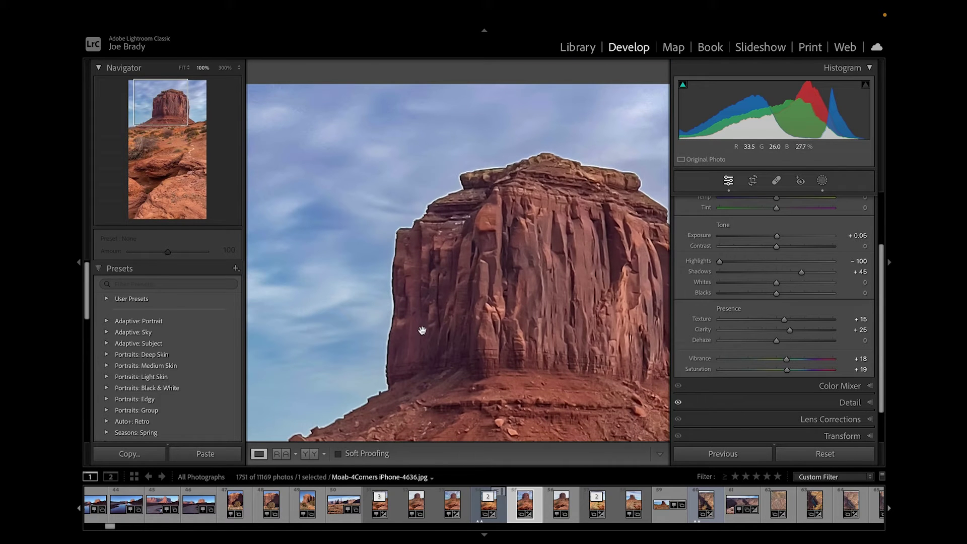
pyautogui.moveTo(436, 233); pyautogui.dragTo(443, 168)
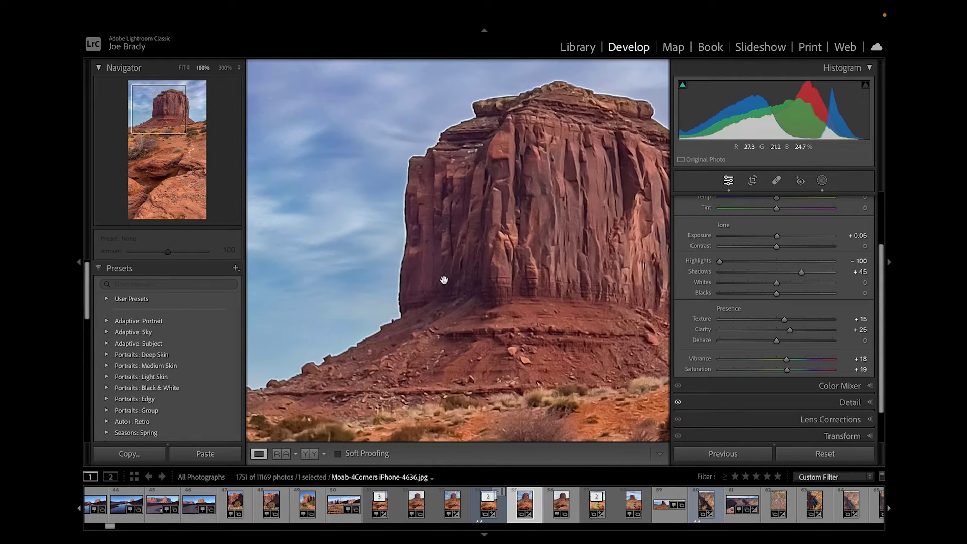
pyautogui.moveTo(443, 277); pyautogui.dragTo(439, 187)
pyautogui.press('super+0')
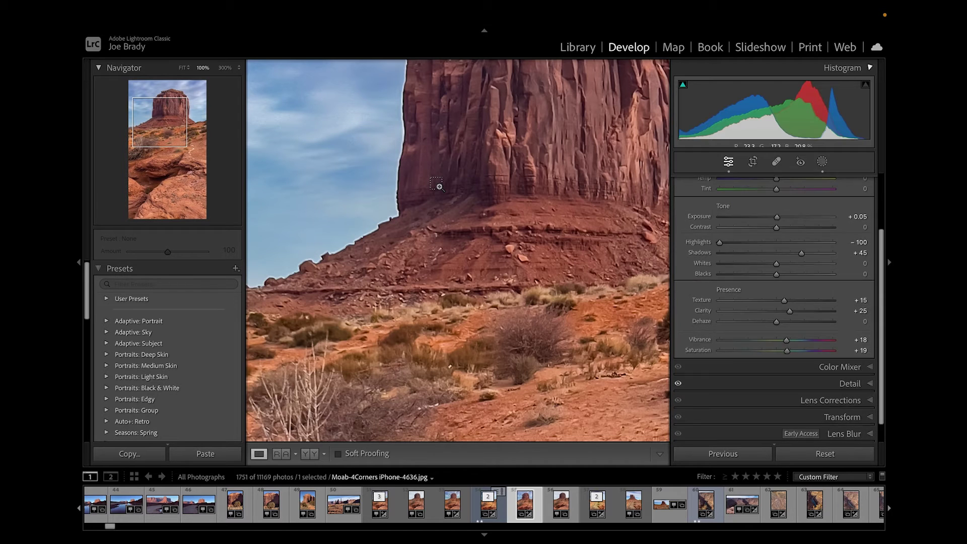
pyautogui.click(439, 186)
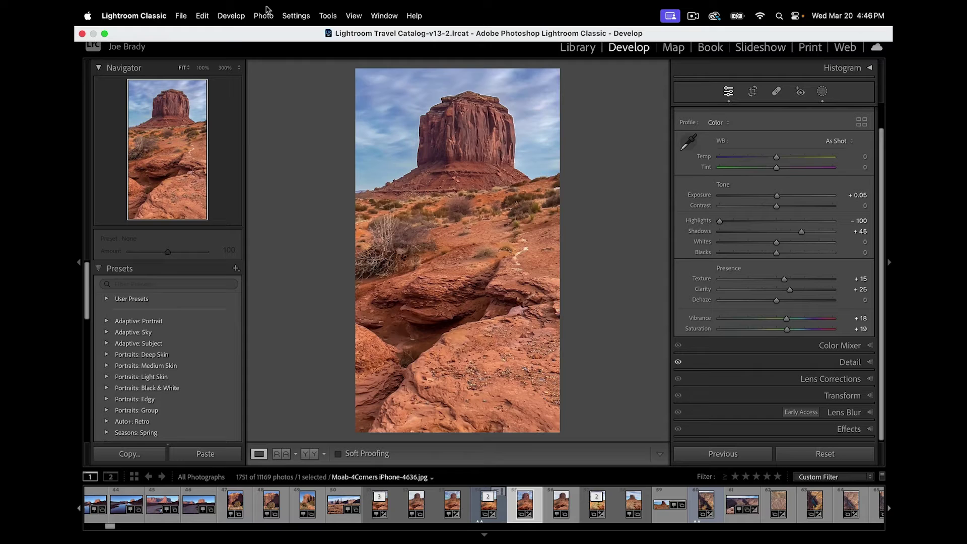
# - Edit a copy of the photo with Lightroom adjustments in Adobe Photoshop 2024
pyautogui.click(264, 14)
pyautogui.moveTo(271, 85)
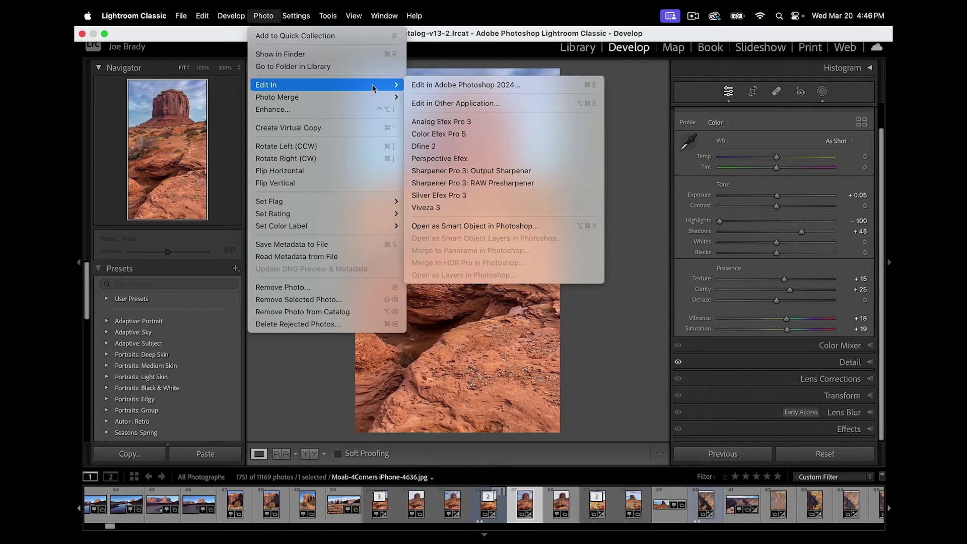
pyautogui.click(440, 91)
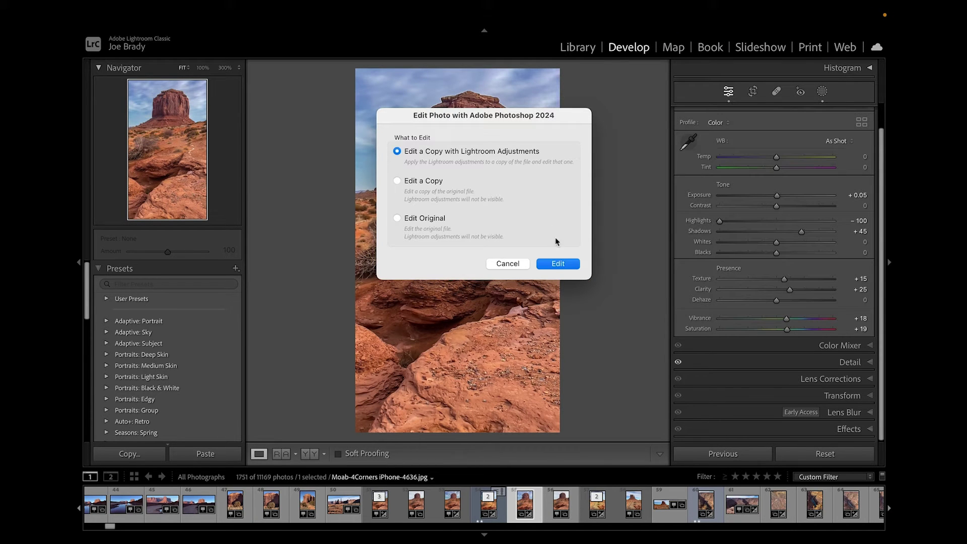
pyautogui.click(555, 264)
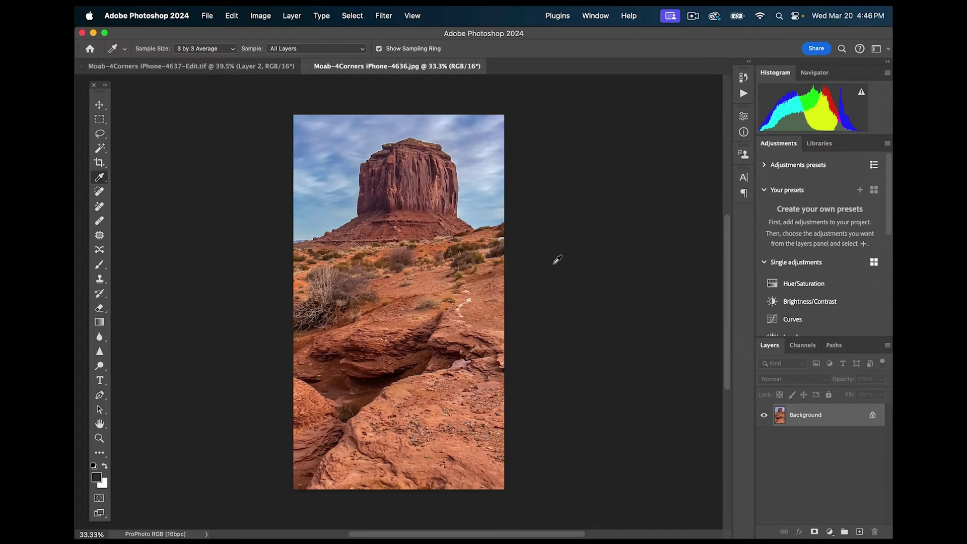
# - Duplicate the photo to Layer 1, then add an empty Layer 2 blended as Overlay
pyautogui.press('super+j')
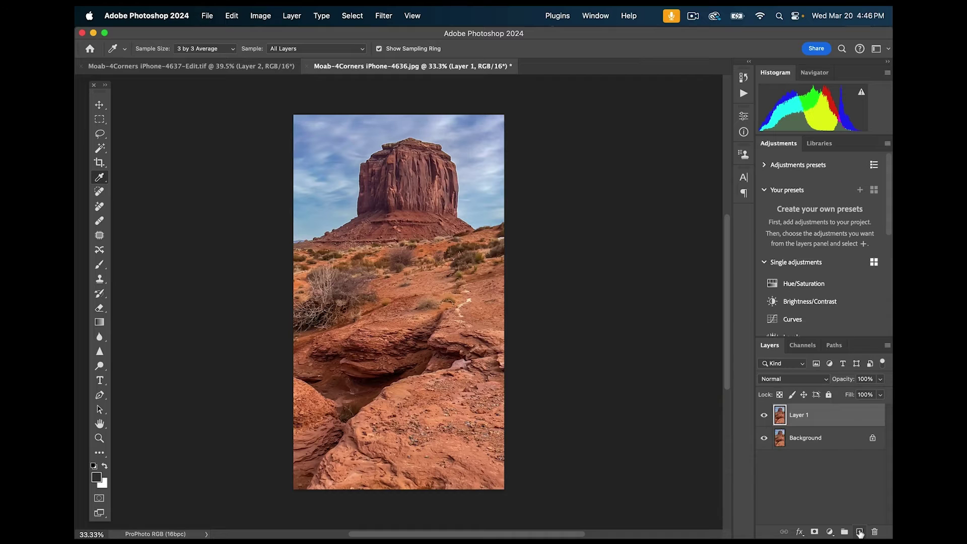
pyautogui.click(859, 532)
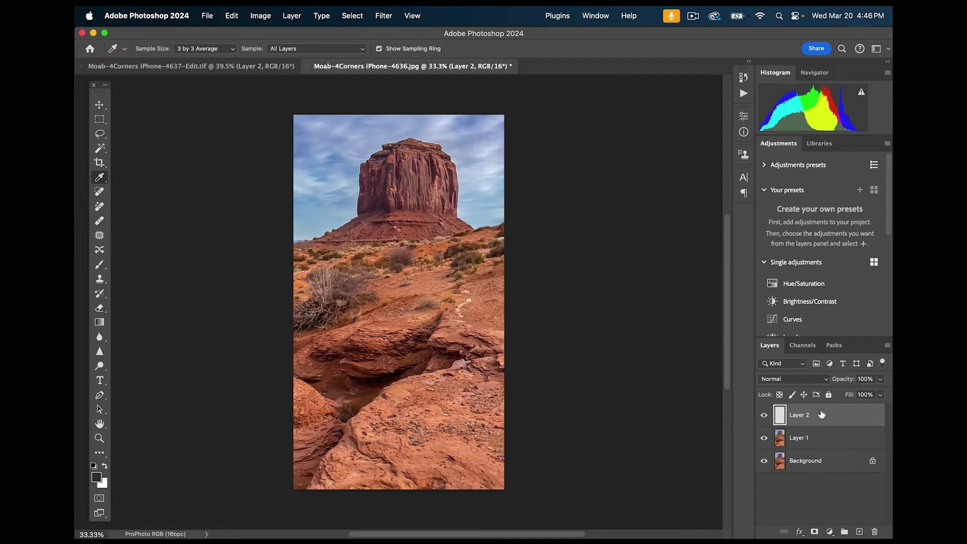
pyautogui.click(803, 379)
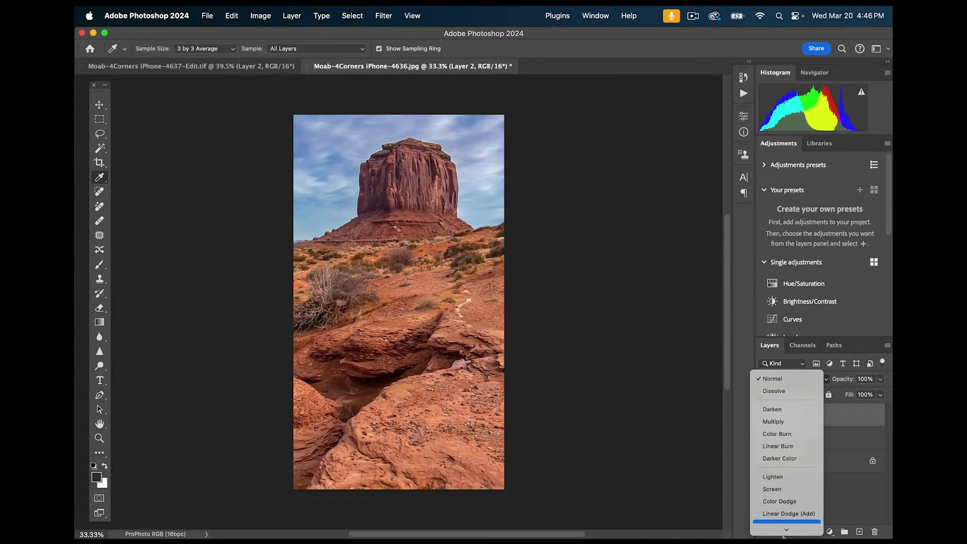
pyautogui.moveTo(785, 533)
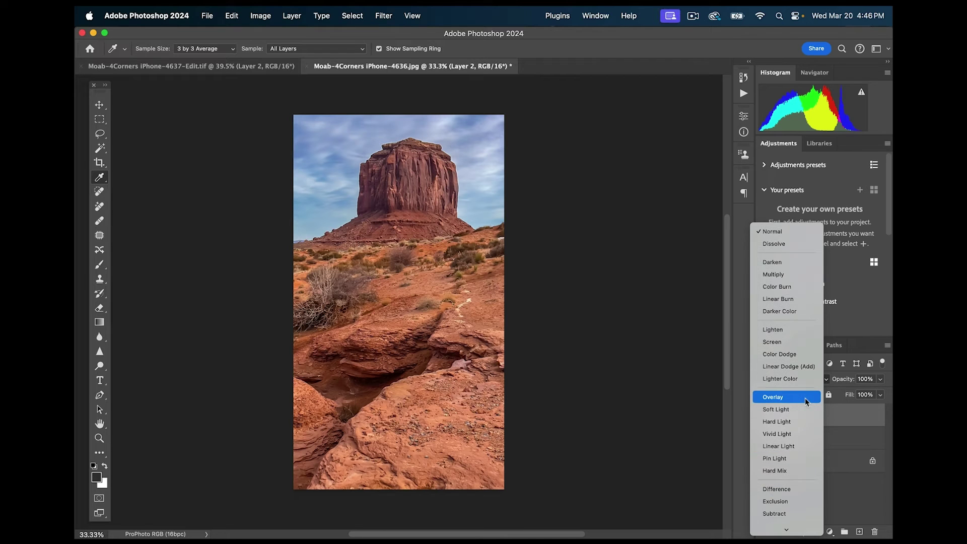
pyautogui.click(810, 402)
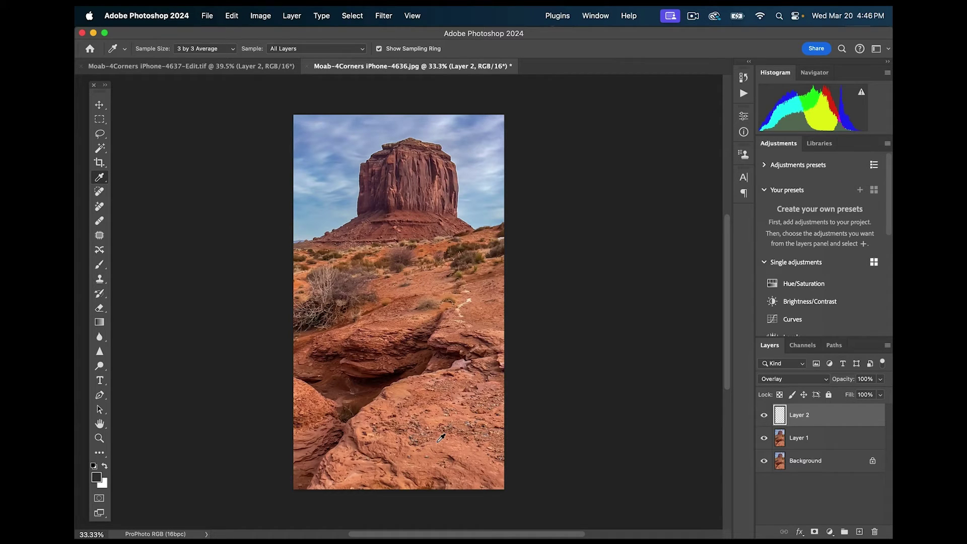
# - With a large brush, paint white over the foreground rocks and black along the left-edge rocks
pyautogui.press('b')
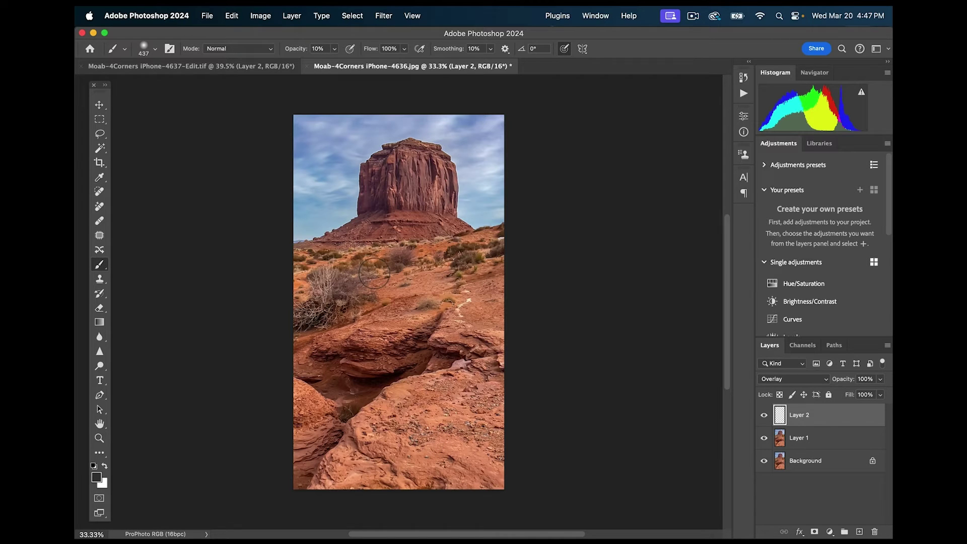
pyautogui.moveTo(374, 274)
pyautogui.mouseDown()
pyautogui.moveTo(429, 271)
pyautogui.moveTo(411, 270)
pyautogui.mouseUp()
pyautogui.press('x')
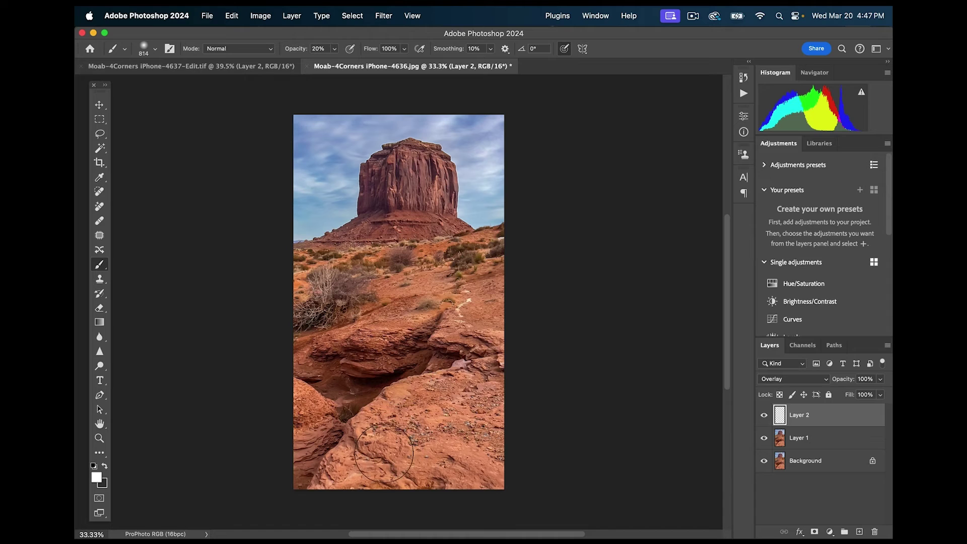
pyautogui.moveTo(375, 456)
pyautogui.mouseDown()
pyautogui.moveTo(397, 417)
pyautogui.moveTo(421, 401)
pyautogui.moveTo(437, 361)
pyautogui.moveTo(418, 279)
pyautogui.moveTo(416, 185)
pyautogui.moveTo(396, 272)
pyautogui.moveTo(407, 313)
pyautogui.moveTo(440, 336)
pyautogui.mouseUp()
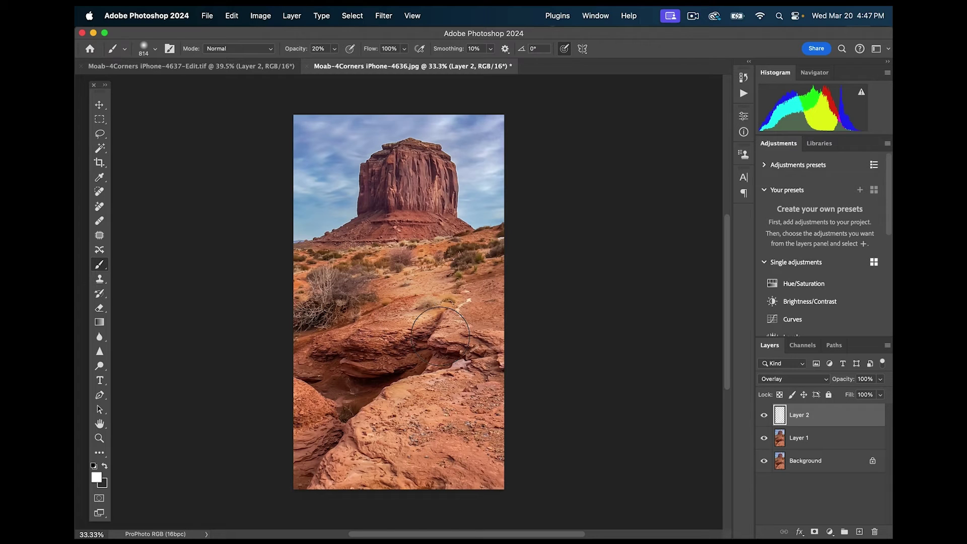
pyautogui.moveTo(441, 336)
pyautogui.mouseDown()
pyautogui.moveTo(368, 297)
pyautogui.moveTo(397, 324)
pyautogui.moveTo(390, 377)
pyautogui.moveTo(431, 289)
pyautogui.moveTo(426, 190)
pyautogui.moveTo(429, 262)
pyautogui.moveTo(464, 351)
pyautogui.moveTo(465, 264)
pyautogui.moveTo(361, 288)
pyautogui.moveTo(388, 275)
pyautogui.moveTo(408, 378)
pyautogui.moveTo(399, 419)
pyautogui.mouseUp()
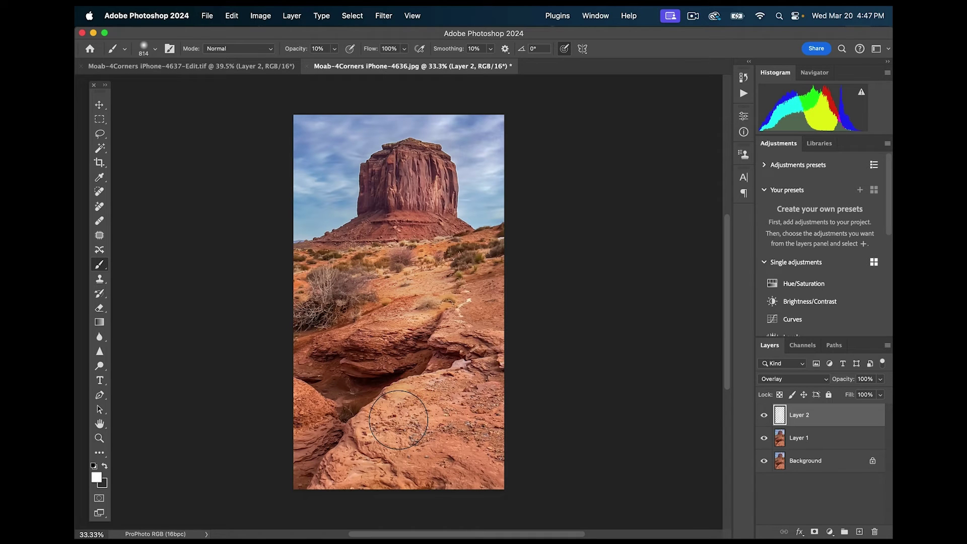
pyautogui.press('x')
pyautogui.moveTo(293, 448)
pyautogui.mouseDown()
pyautogui.moveTo(291, 305)
pyautogui.moveTo(317, 254)
pyautogui.moveTo(297, 327)
pyautogui.moveTo(311, 449)
pyautogui.moveTo(357, 469)
pyautogui.moveTo(392, 468)
pyautogui.moveTo(452, 426)
pyautogui.moveTo(500, 410)
pyautogui.moveTo(418, 475)
pyautogui.moveTo(483, 341)
pyautogui.moveTo(495, 256)
pyautogui.moveTo(355, 234)
pyautogui.moveTo(375, 241)
pyautogui.moveTo(439, 223)
pyautogui.moveTo(459, 241)
pyautogui.moveTo(464, 276)
pyautogui.moveTo(372, 264)
pyautogui.moveTo(341, 277)
pyautogui.moveTo(346, 297)
pyautogui.mouseUp()
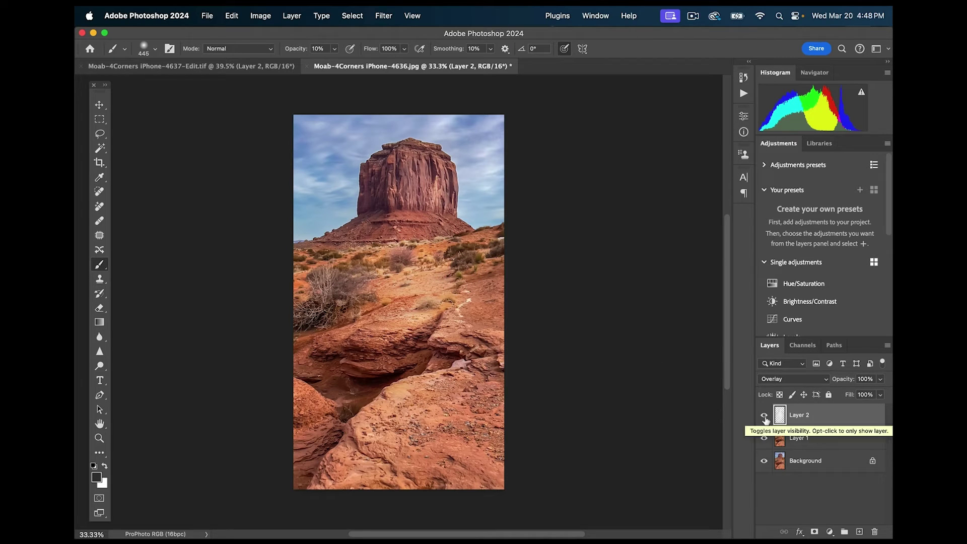
# - Toggle Layer 2 to compare, then try 78% opacity before returning to 100%
pyautogui.click(765, 418)
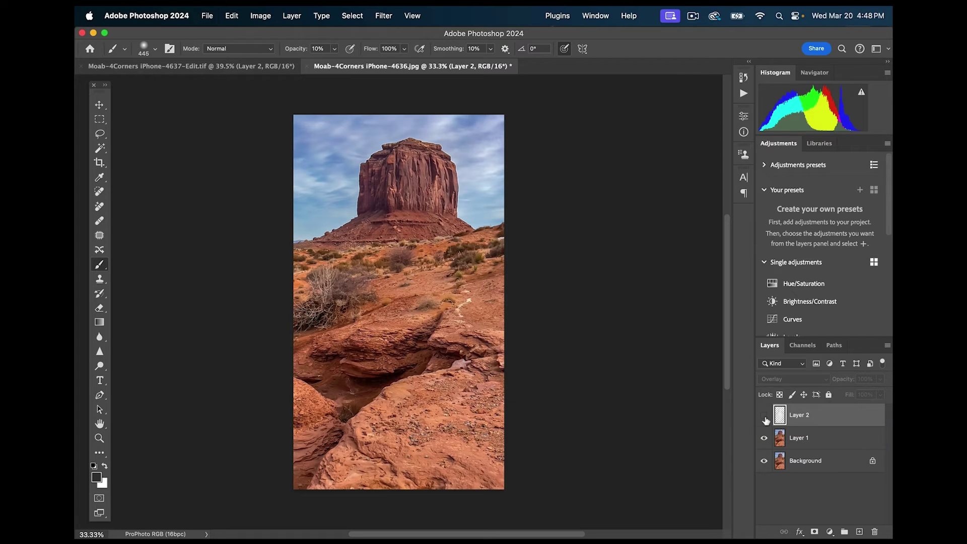
pyautogui.click(765, 418)
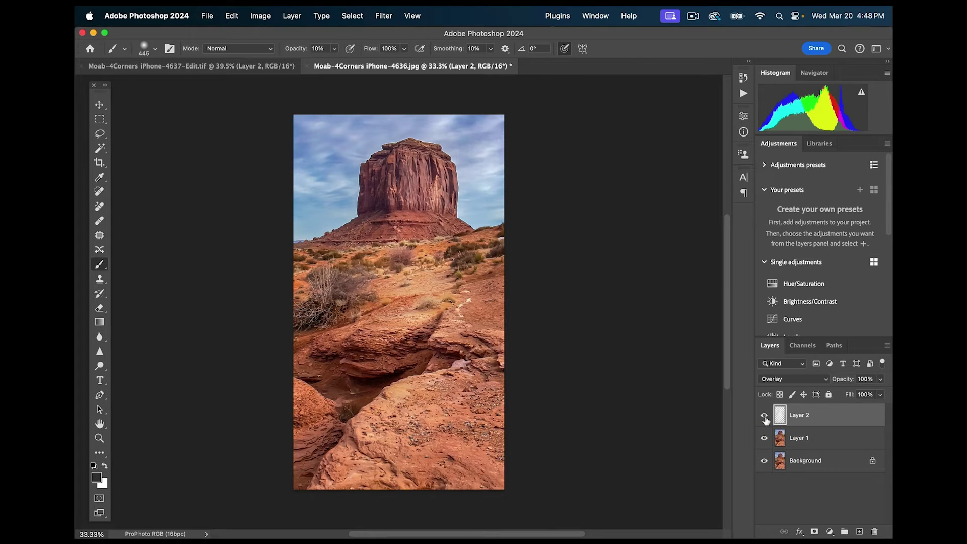
pyautogui.click(765, 417)
pyautogui.click(880, 380)
pyautogui.moveTo(879, 395); pyautogui.dragTo(870, 397)
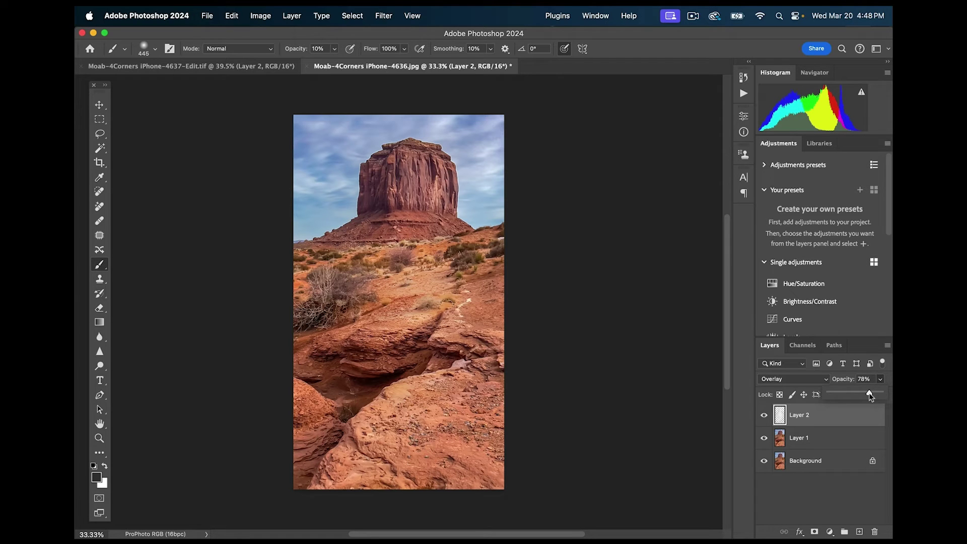
pyautogui.moveTo(870, 396); pyautogui.dragTo(882, 395)
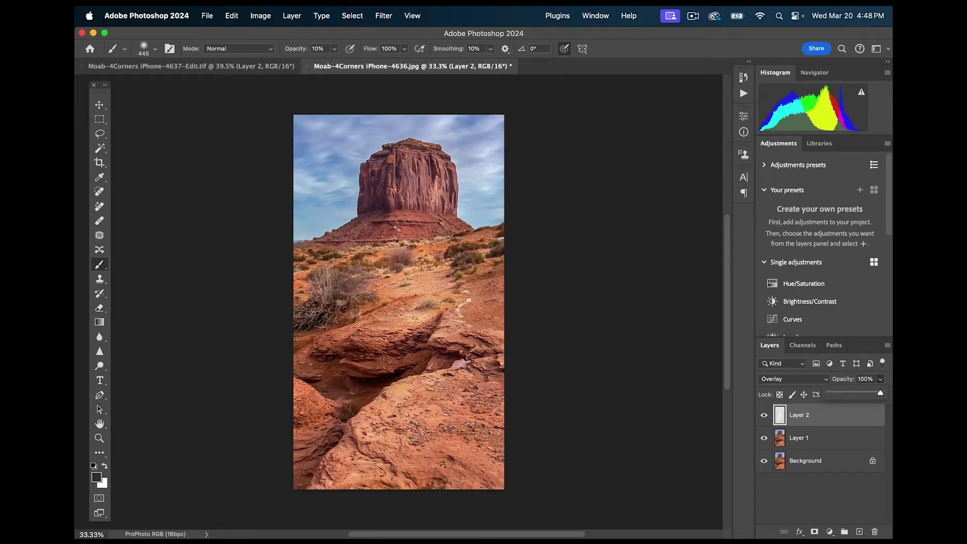
# - Try Soft Light blending on Layer 2 and toggle its visibility to compare
pyautogui.click(811, 384)
pyautogui.click(808, 391)
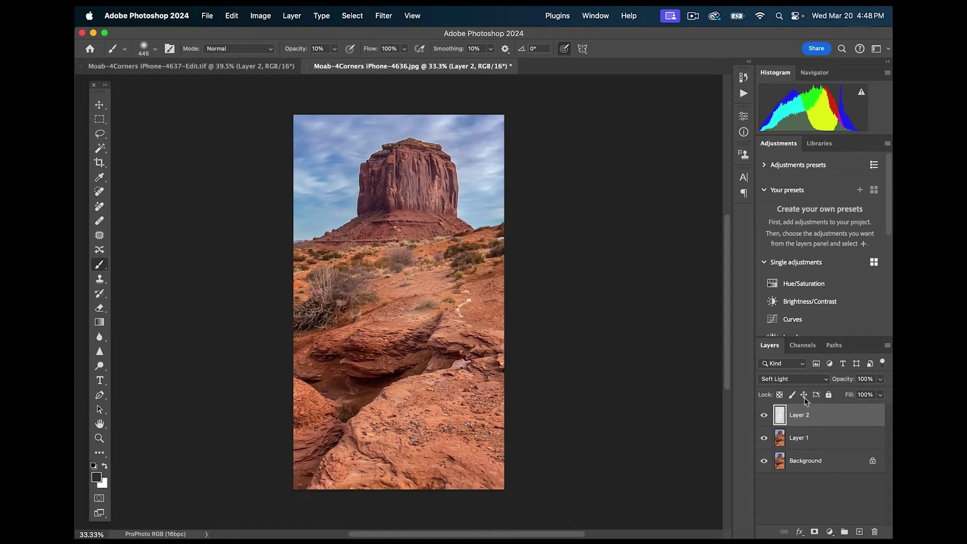
pyautogui.click(764, 416)
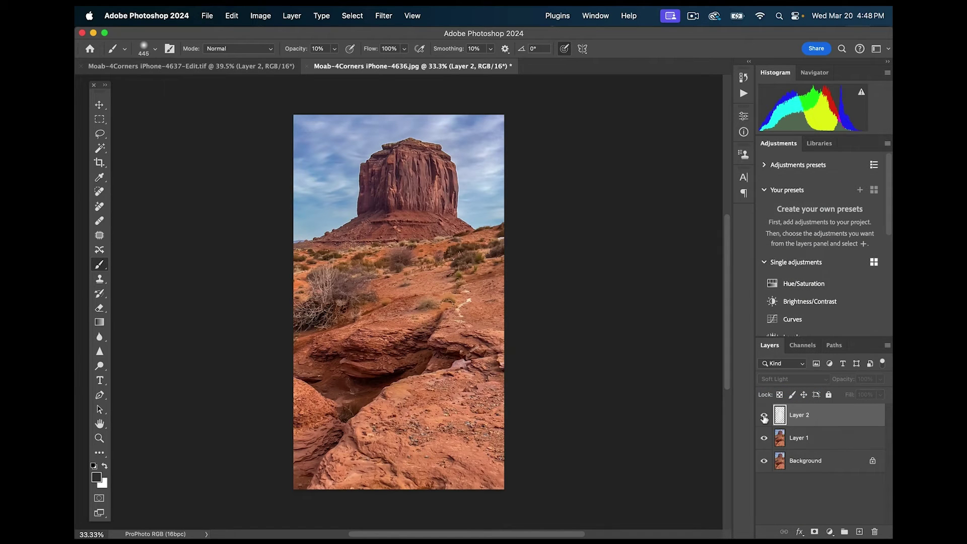
pyautogui.click(764, 417)
pyautogui.click(764, 417)
pyautogui.click(764, 417)
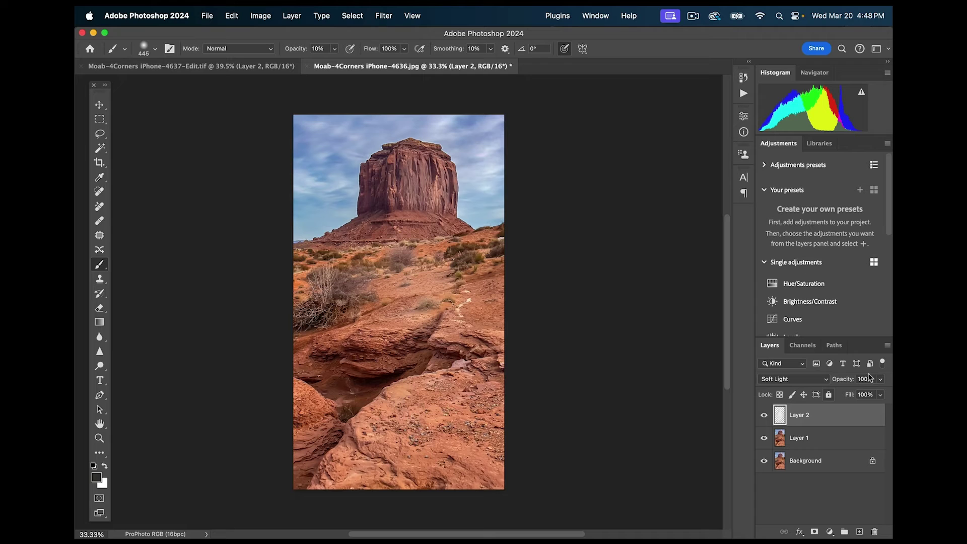
# - Switch Layer 2 back to Overlay and lower its opacity to 73%
pyautogui.click(826, 380)
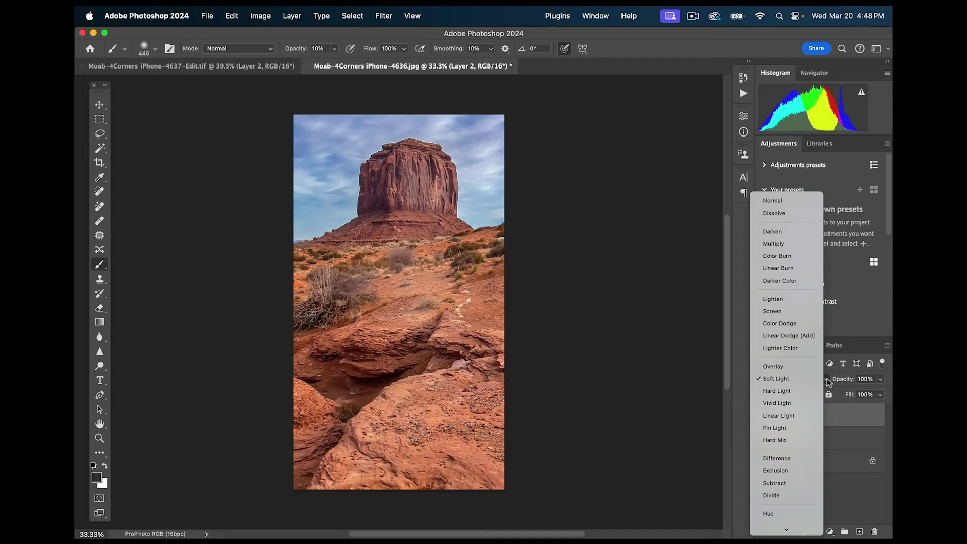
pyautogui.click(801, 367)
pyautogui.click(880, 379)
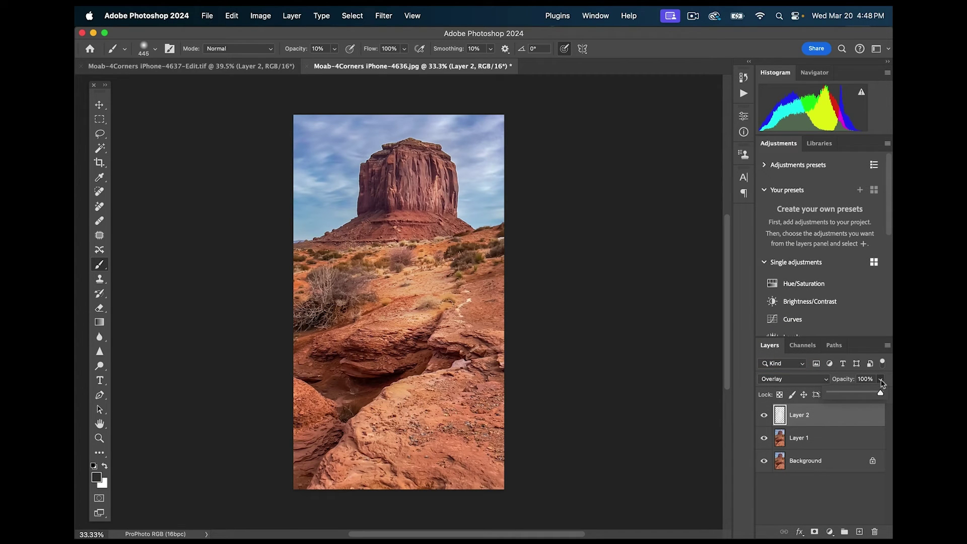
pyautogui.moveTo(882, 393); pyautogui.dragTo(868, 398)
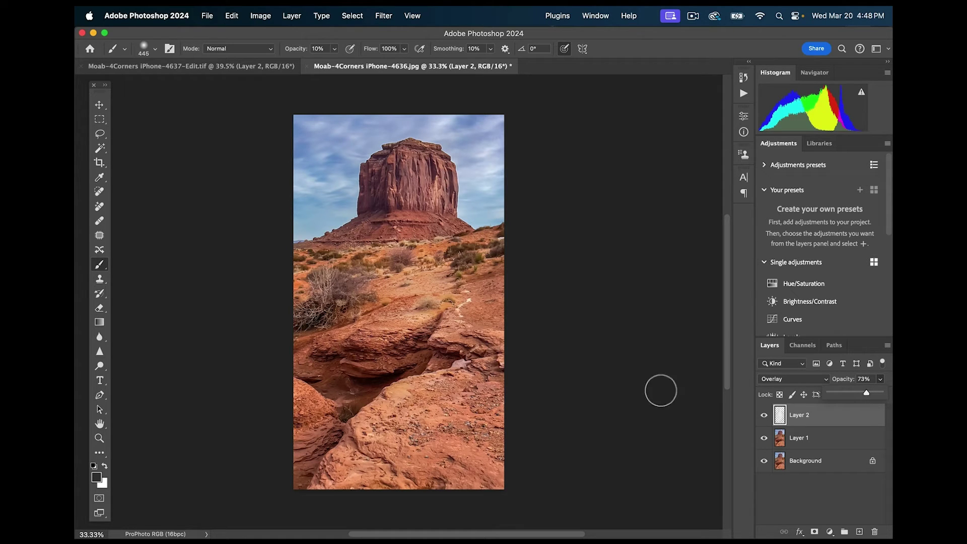
# - Zoom to 200% beside the butte, select Layer 1, and set the Clone Stamp to Darken mode
pyautogui.press('z')
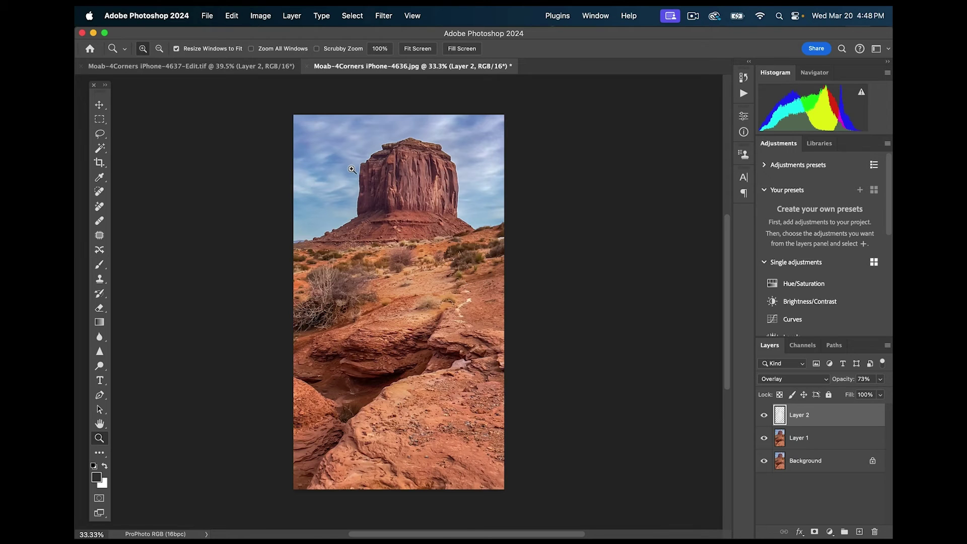
pyautogui.click(355, 170)
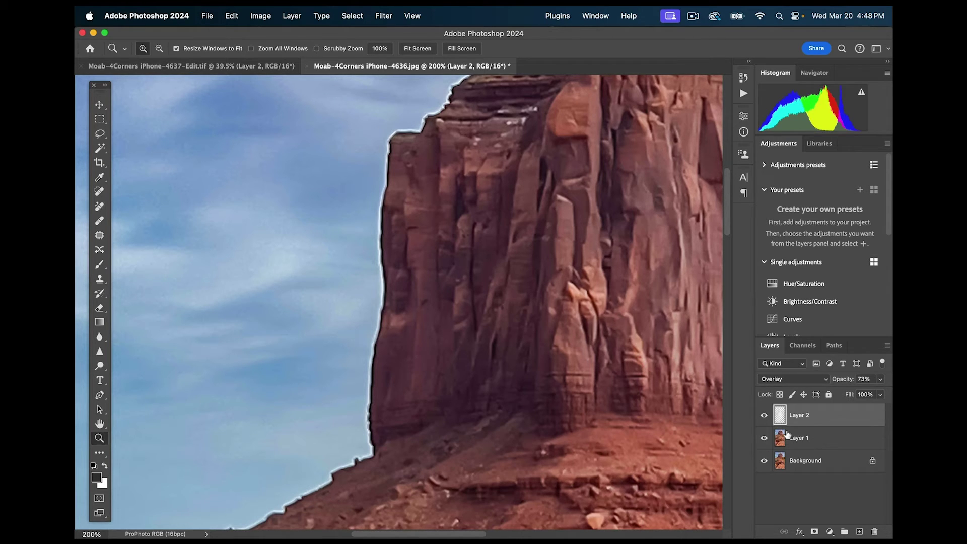
pyautogui.click(781, 438)
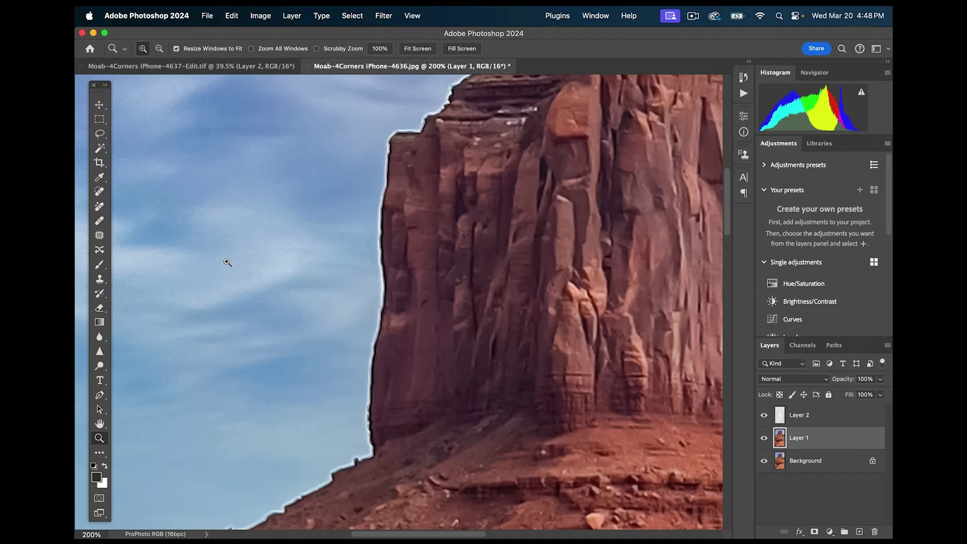
pyautogui.click(99, 280)
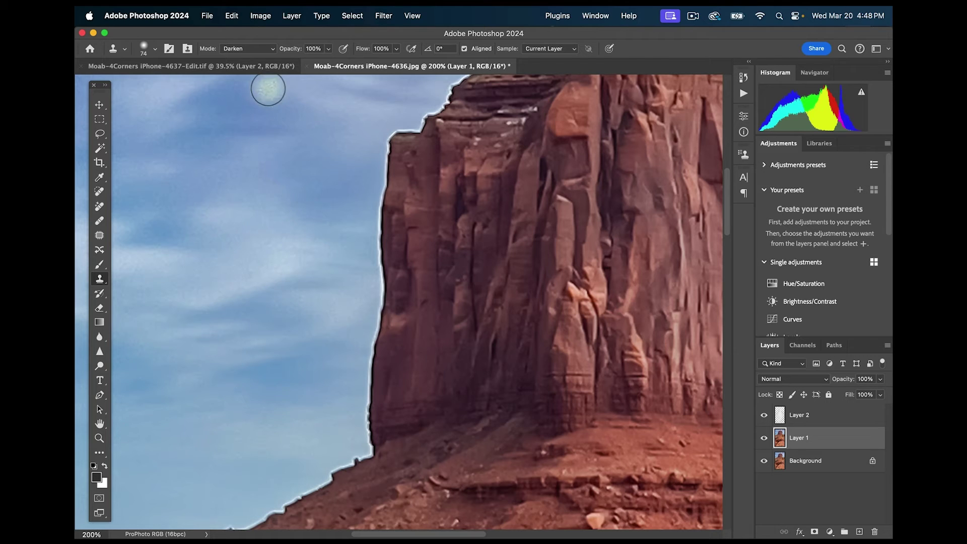
pyautogui.click(269, 49)
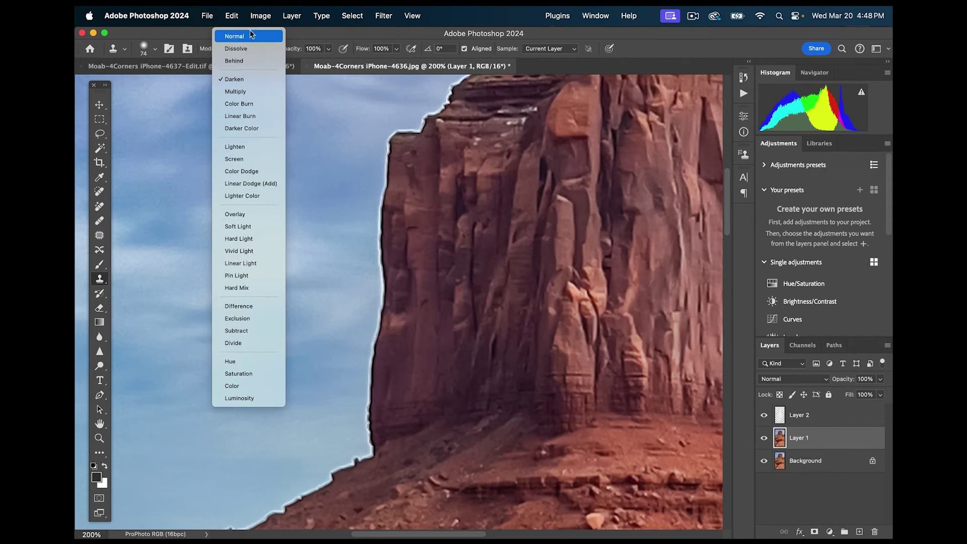
pyautogui.click(242, 82)
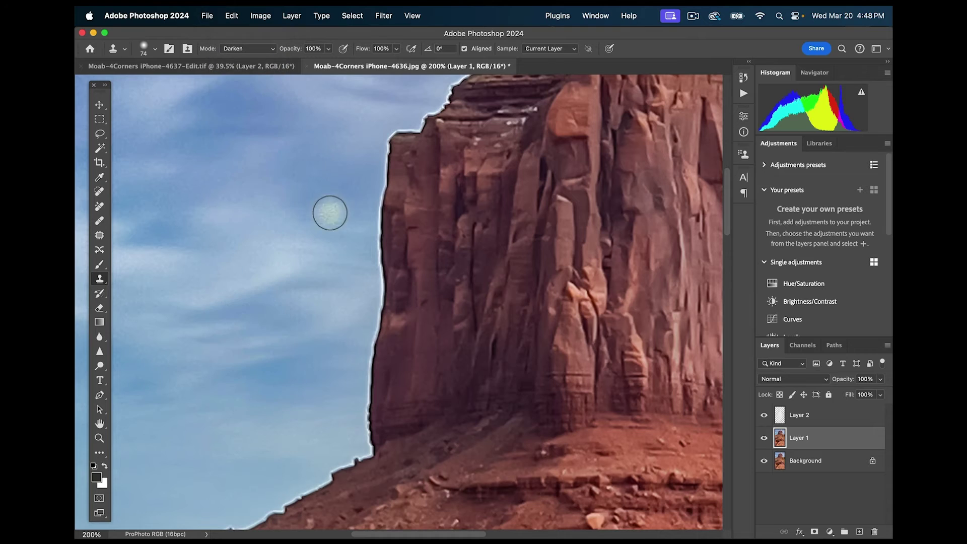
# - Clone clean sky over the bright halo along the left cliff edge and lower slope
pyautogui.keyDown('alt'); pyautogui.click(331, 229); pyautogui.keyUp('alt')
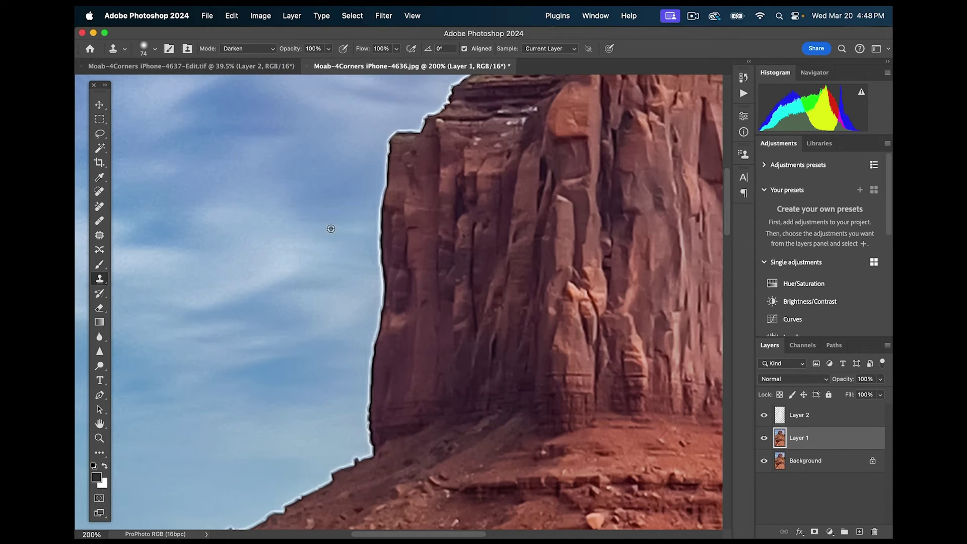
pyautogui.keyDown('alt'); pyautogui.click(332, 208); pyautogui.keyUp('alt')
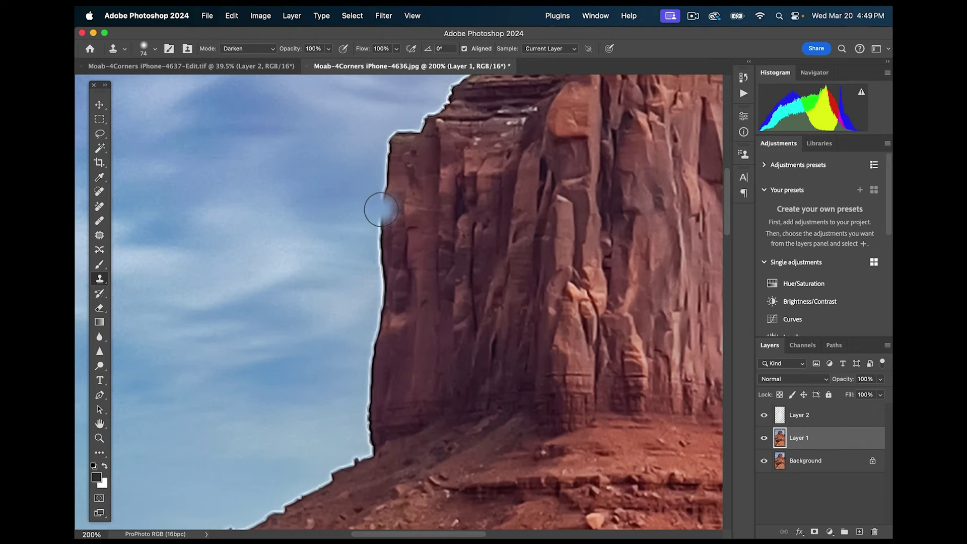
pyautogui.moveTo(380, 207)
pyautogui.mouseDown()
pyautogui.moveTo(388, 180)
pyautogui.moveTo(380, 243)
pyautogui.moveTo(382, 144)
pyautogui.moveTo(362, 422)
pyautogui.mouseUp()
pyautogui.moveTo(357, 445); pyautogui.dragTo(302, 473)
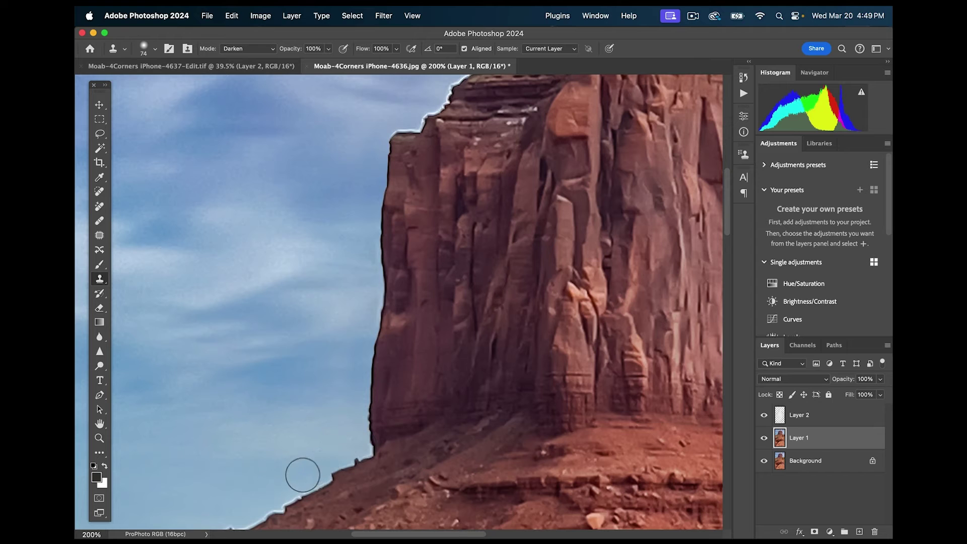
pyautogui.moveTo(301, 404); pyautogui.dragTo(409, 261)
pyautogui.moveTo(425, 304); pyautogui.dragTo(438, 322)
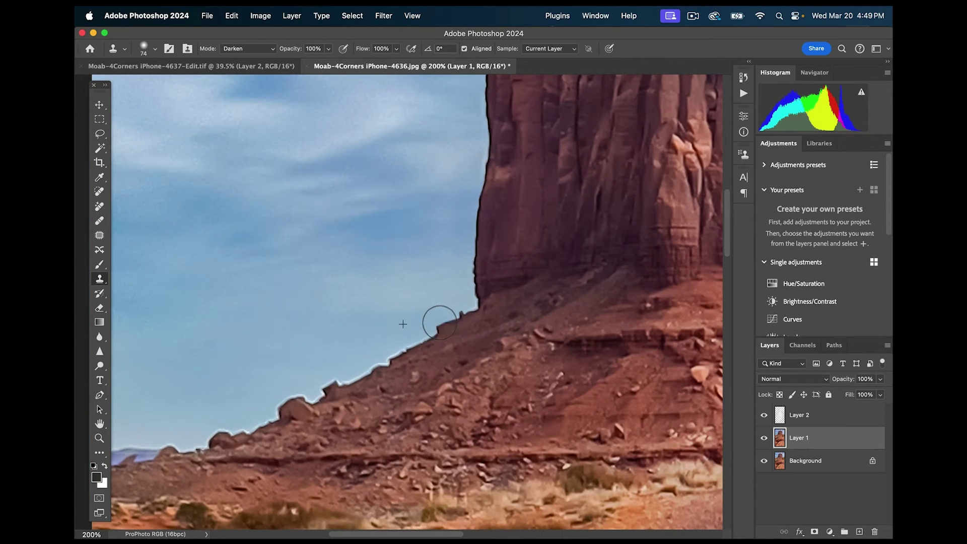
pyautogui.press('super+z')
pyautogui.moveTo(209, 432); pyautogui.dragTo(211, 437)
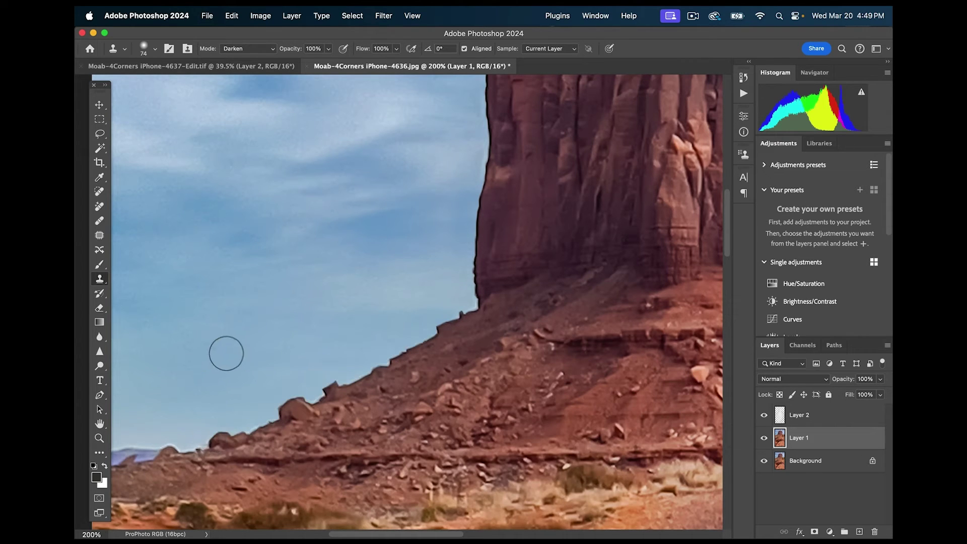
pyautogui.moveTo(219, 352); pyautogui.dragTo(386, 301)
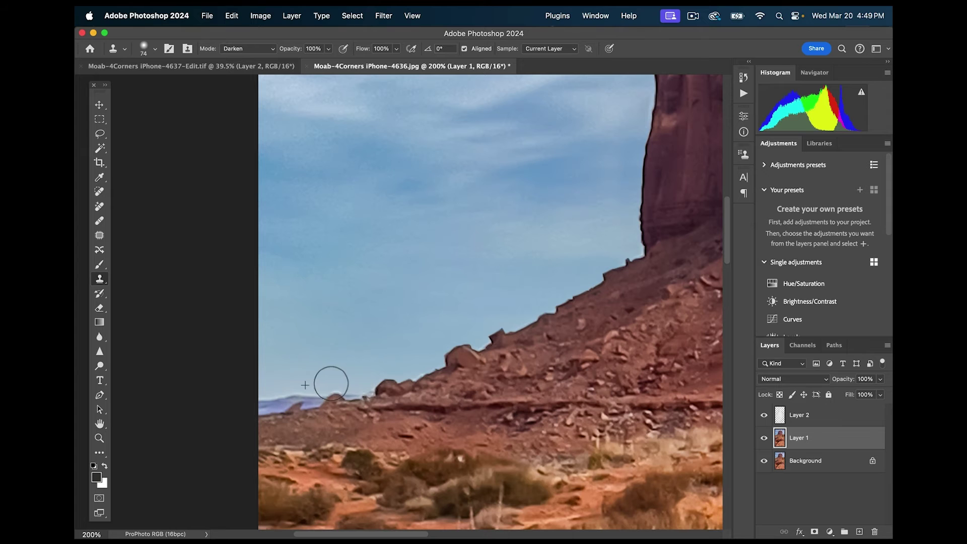
# - Clone sky over the white halo along the butte's upper cliff edge and top
pyautogui.scroll(10, 460, 268)
pyautogui.hscroll(10, 460, 268)
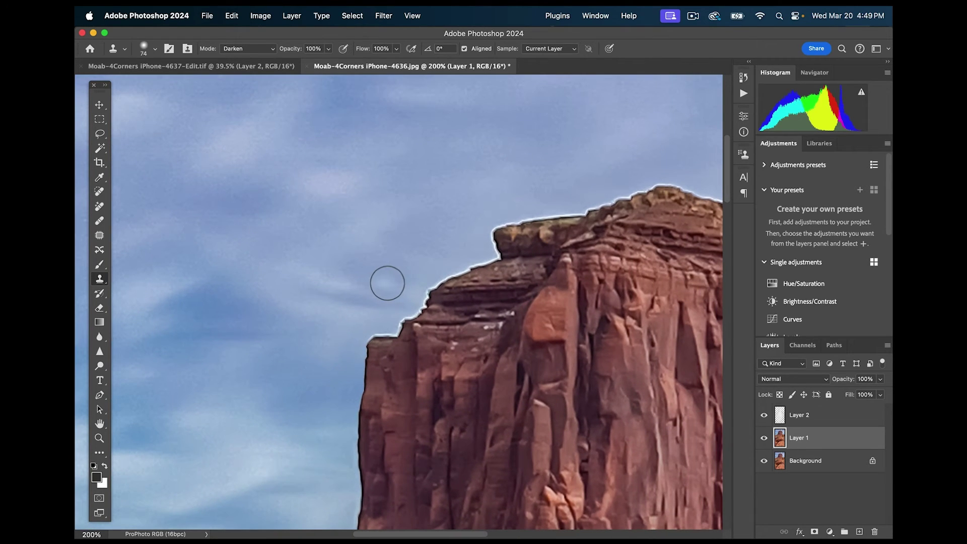
pyautogui.keyDown('alt'); pyautogui.click(381, 277); pyautogui.keyUp('alt')
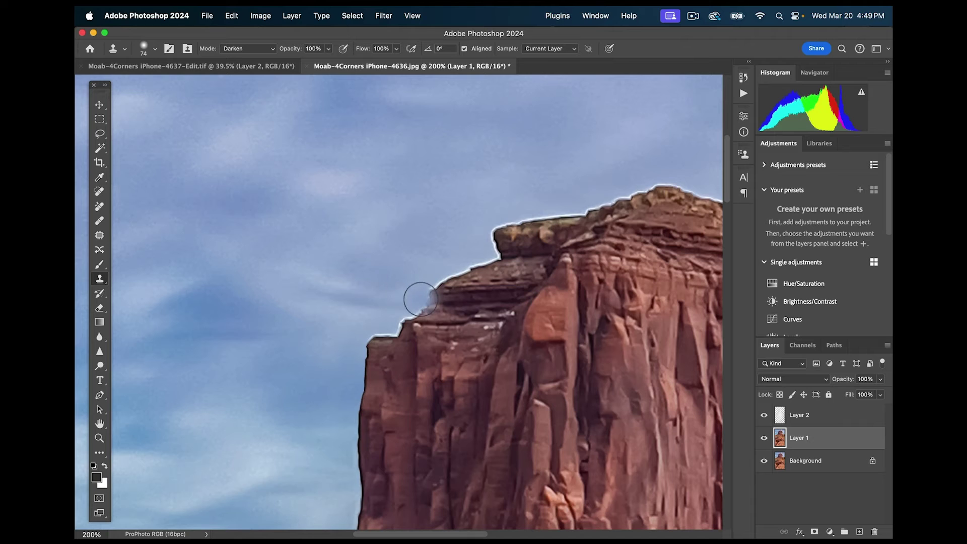
pyautogui.moveTo(421, 294)
pyautogui.mouseDown()
pyautogui.moveTo(476, 253)
pyautogui.moveTo(493, 254)
pyautogui.moveTo(495, 236)
pyautogui.moveTo(362, 330)
pyautogui.mouseUp()
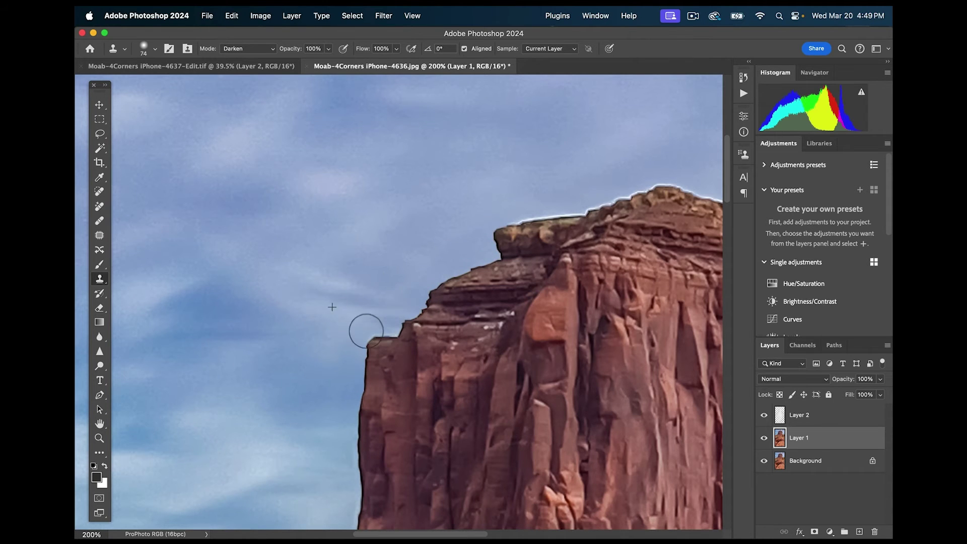
pyautogui.moveTo(460, 233); pyautogui.dragTo(364, 347)
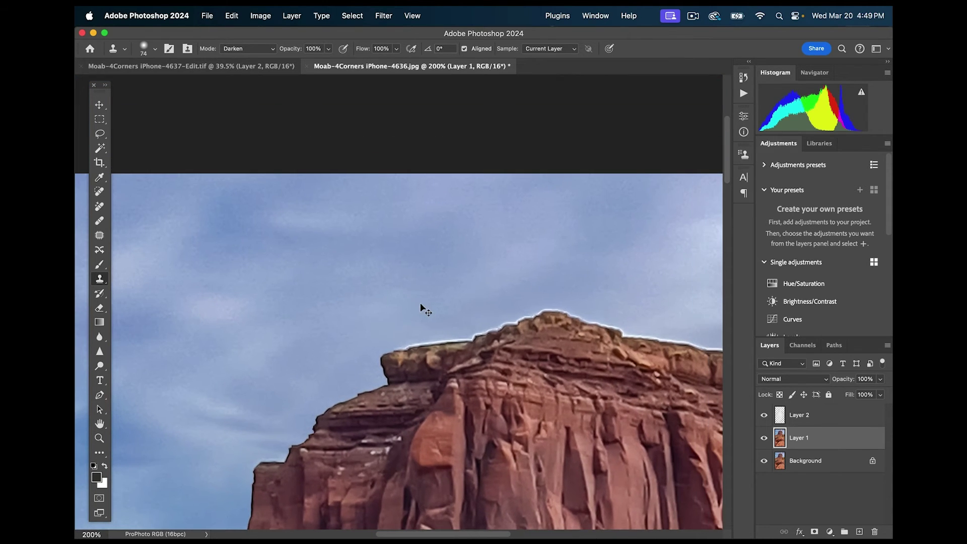
pyautogui.moveTo(422, 335)
pyautogui.mouseDown()
pyautogui.moveTo(404, 335)
pyautogui.moveTo(543, 309)
pyautogui.moveTo(442, 336)
pyautogui.moveTo(585, 296)
pyautogui.moveTo(607, 304)
pyautogui.moveTo(418, 269)
pyautogui.mouseUp()
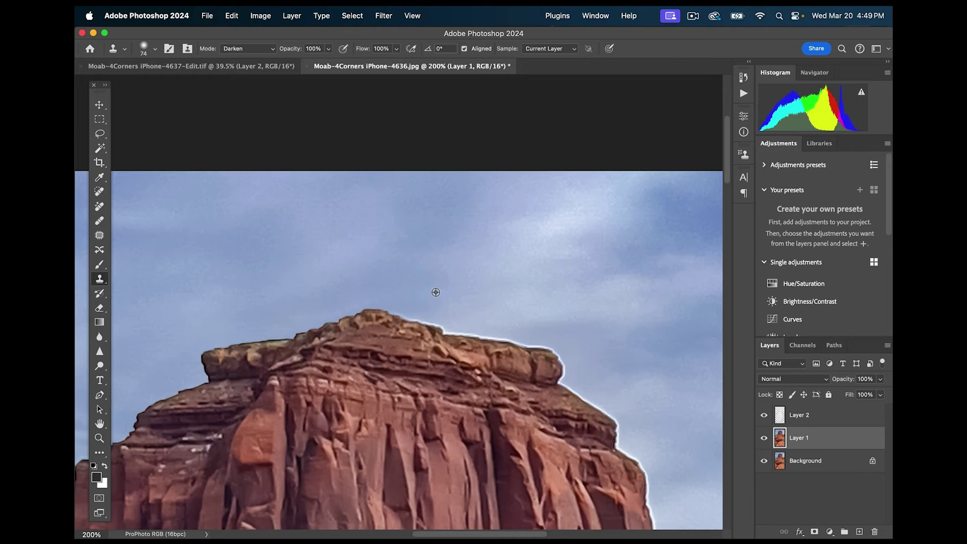
# - Paint out the halo down the cliff's right edge and along the slope's sky edge
pyautogui.keyDown('alt'); pyautogui.click(436, 292); pyautogui.keyUp('alt')
pyautogui.moveTo(399, 318)
pyautogui.mouseDown()
pyautogui.moveTo(473, 342)
pyautogui.moveTo(557, 346)
pyautogui.moveTo(569, 376)
pyautogui.moveTo(606, 399)
pyautogui.moveTo(622, 448)
pyautogui.moveTo(655, 417)
pyautogui.moveTo(627, 253)
pyautogui.mouseUp()
pyautogui.moveTo(612, 291)
pyautogui.mouseDown()
pyautogui.moveTo(634, 416)
pyautogui.moveTo(641, 289)
pyautogui.moveTo(597, 255)
pyautogui.moveTo(593, 435)
pyautogui.moveTo(605, 480)
pyautogui.mouseUp()
pyautogui.moveTo(656, 435); pyautogui.dragTo(449, 290)
pyautogui.moveTo(401, 337)
pyautogui.mouseDown()
pyautogui.moveTo(494, 397)
pyautogui.moveTo(495, 388)
pyautogui.moveTo(487, 404)
pyautogui.mouseUp()
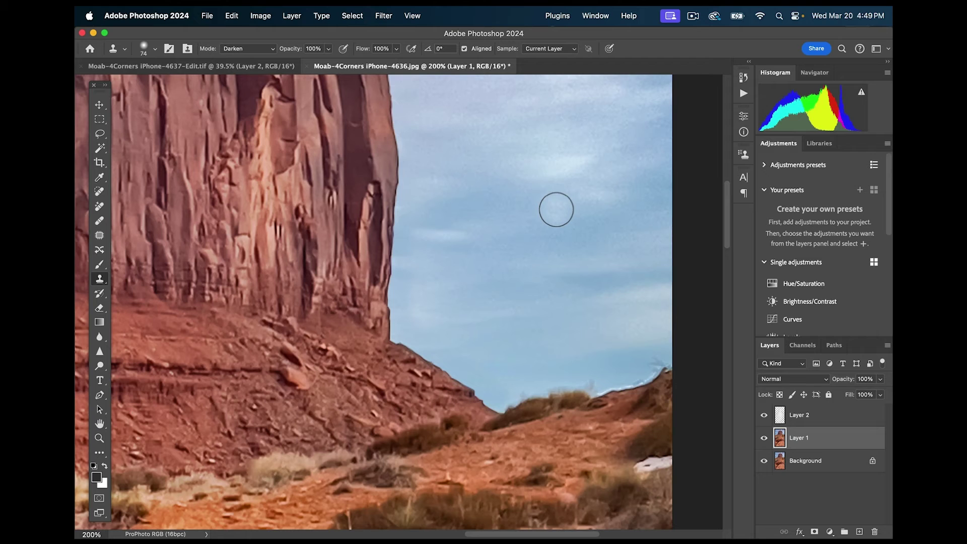
pyautogui.press('super+minus')
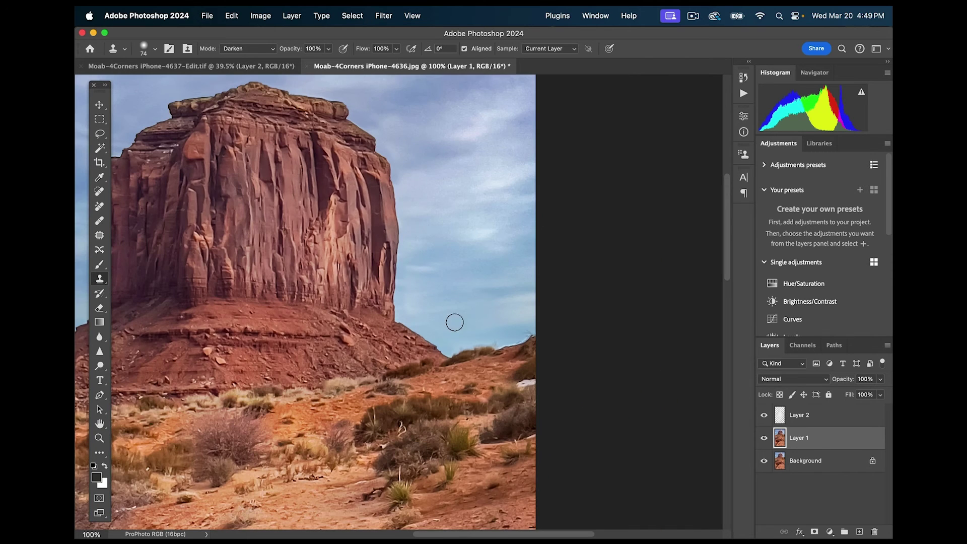
pyautogui.moveTo(396, 358); pyautogui.dragTo(610, 319)
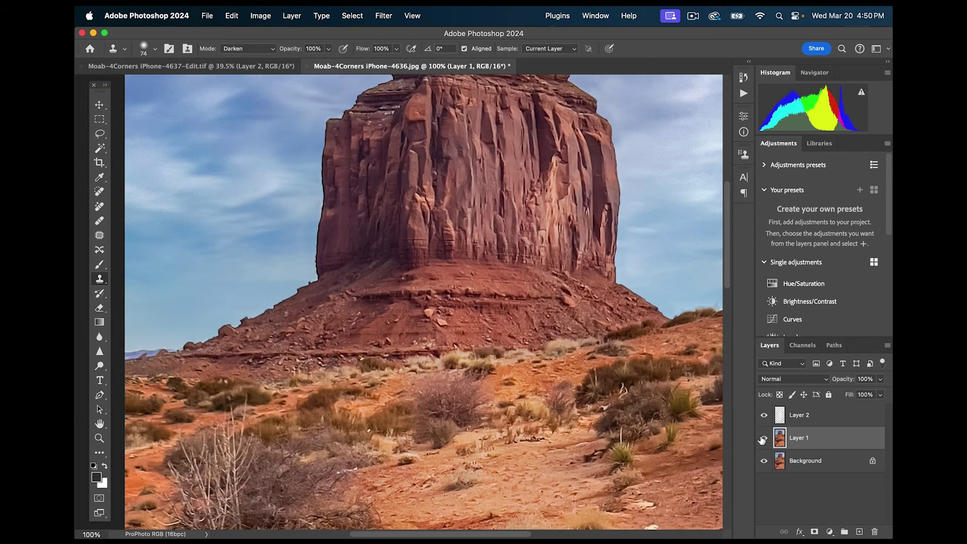
pyautogui.click(763, 438)
pyautogui.click(764, 439)
pyautogui.click(763, 440)
pyautogui.click(764, 440)
pyautogui.click(764, 440)
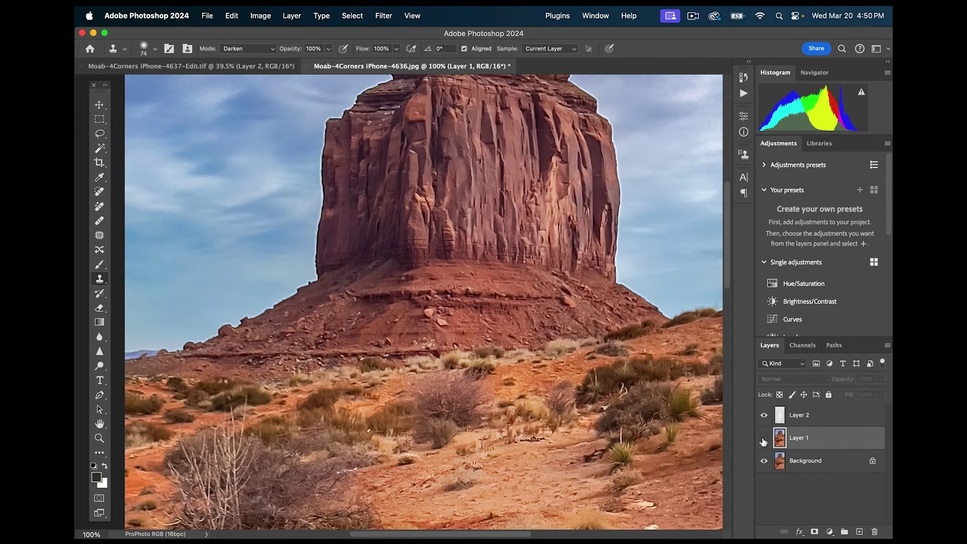
pyautogui.click(764, 442)
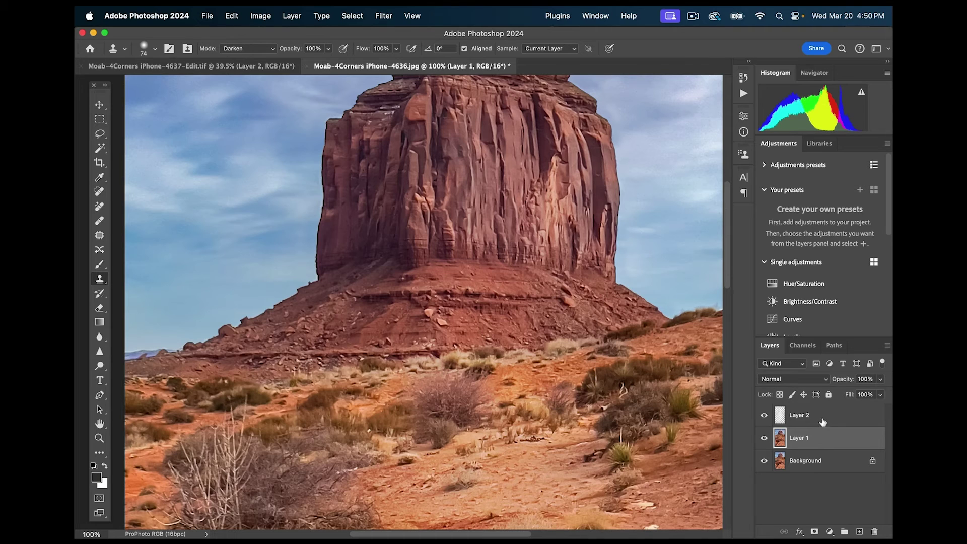
# - With Layer 2 active, use Merge Visible from the Layers panel menu to create Layer 3
pyautogui.click(823, 421)
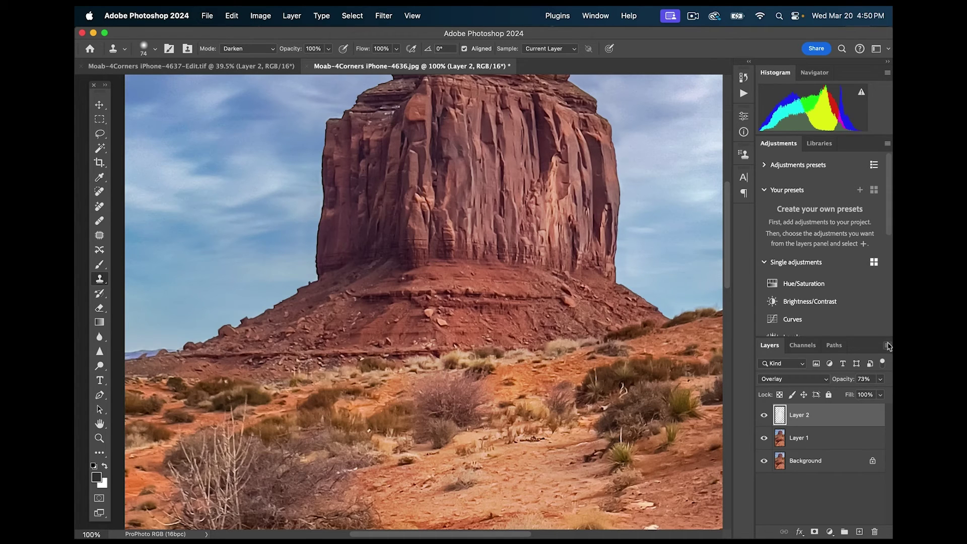
pyautogui.click(887, 346)
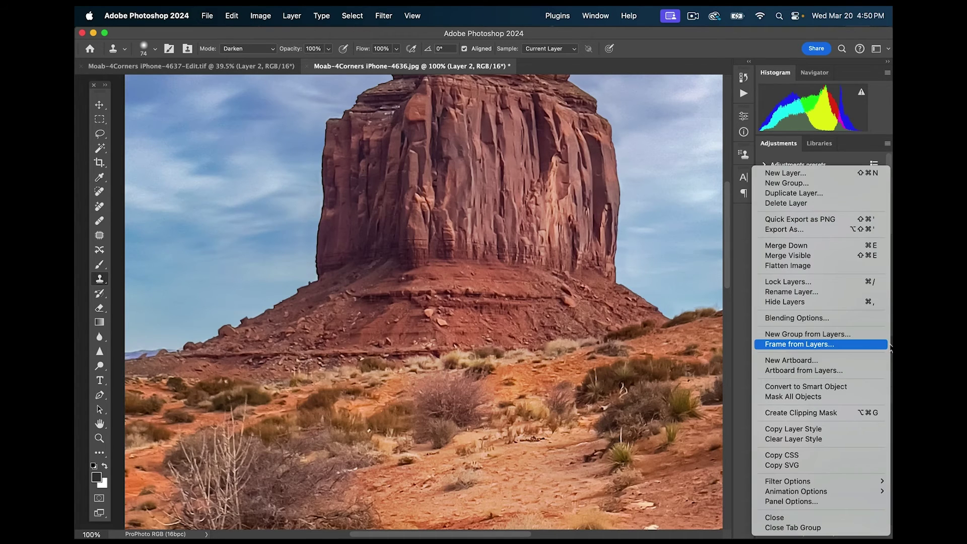
pyautogui.keyDown('alt'); pyautogui.click(877, 261); pyautogui.keyUp('alt')
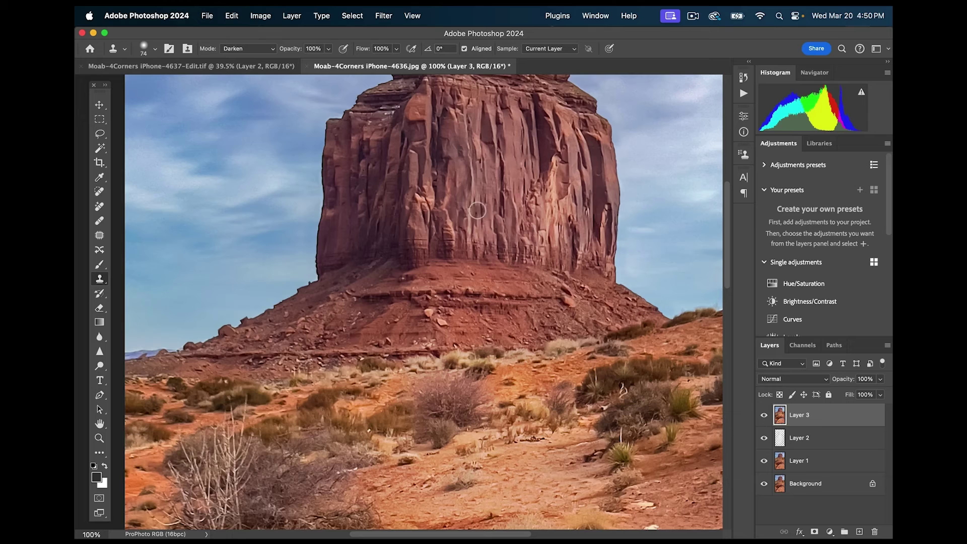
# - Apply Smart Sharpen (Remove Lens Blur) at Amount 284%, Radius 0.9 px, Reduce Noise 21%
pyautogui.click(381, 16)
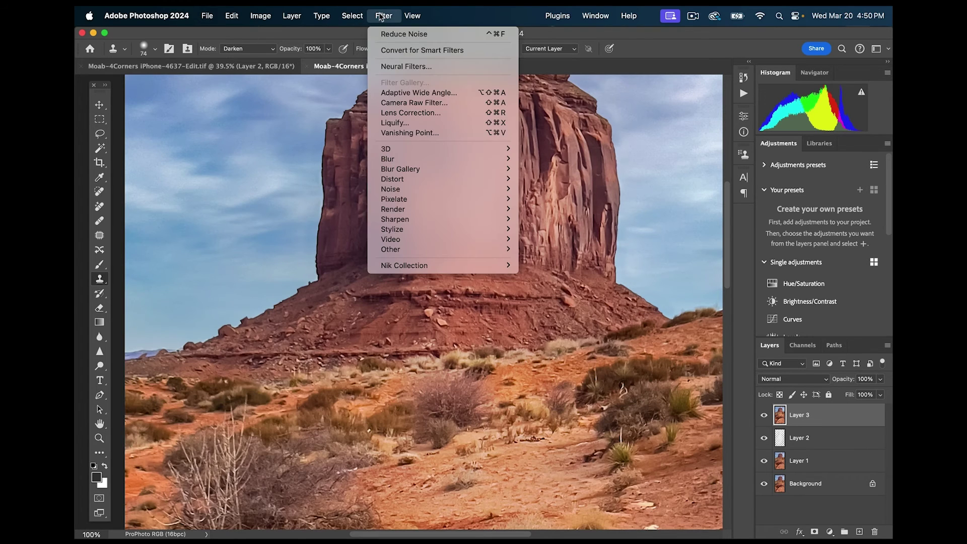
pyautogui.moveTo(402, 220)
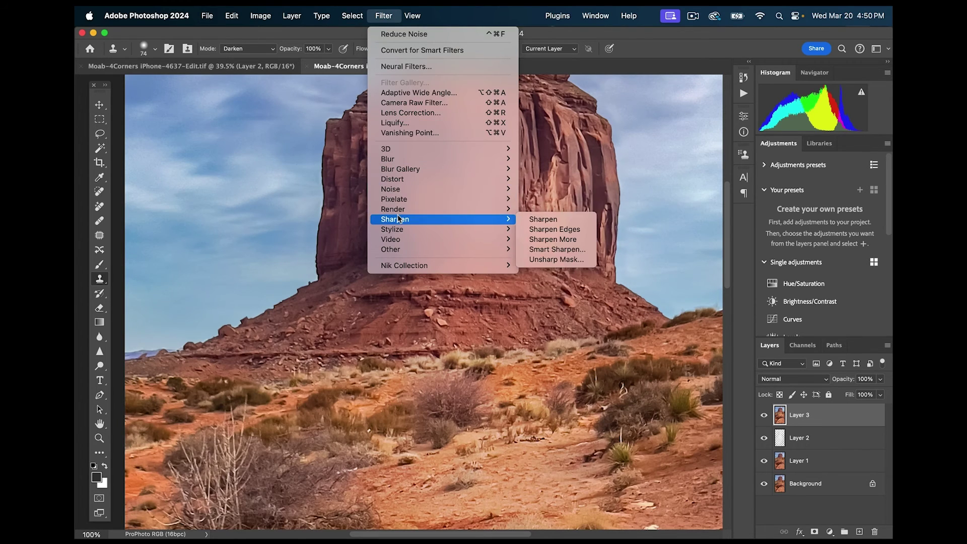
pyautogui.click(532, 249)
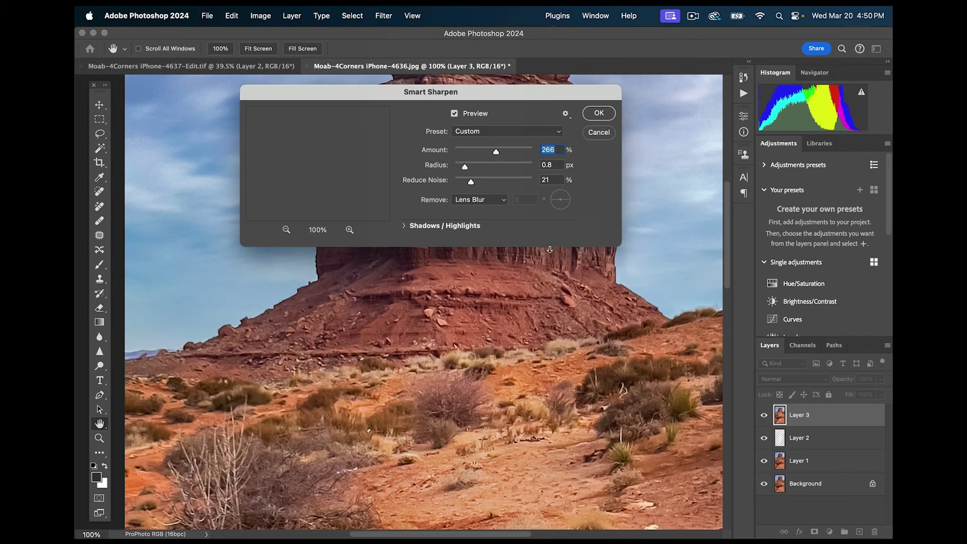
pyautogui.moveTo(476, 100); pyautogui.dragTo(512, 318)
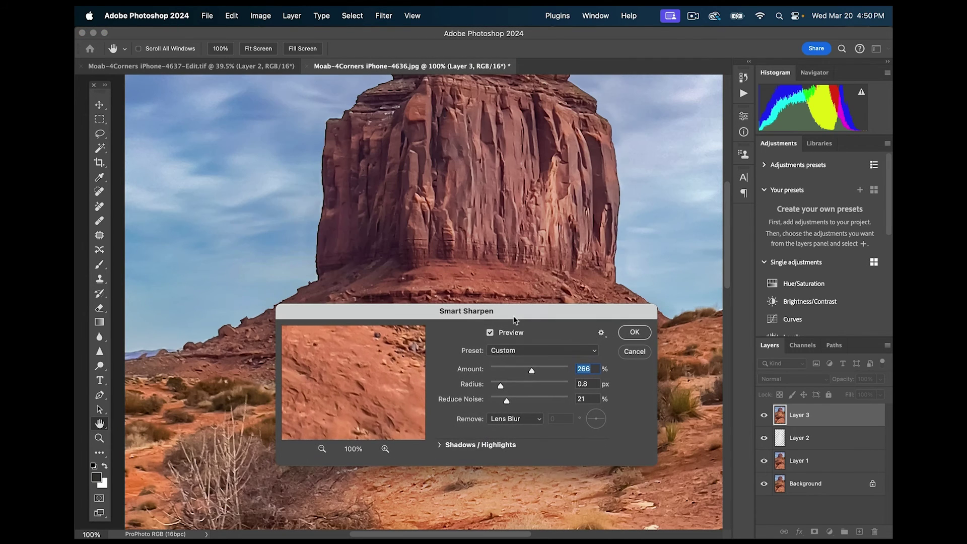
pyautogui.click(452, 176)
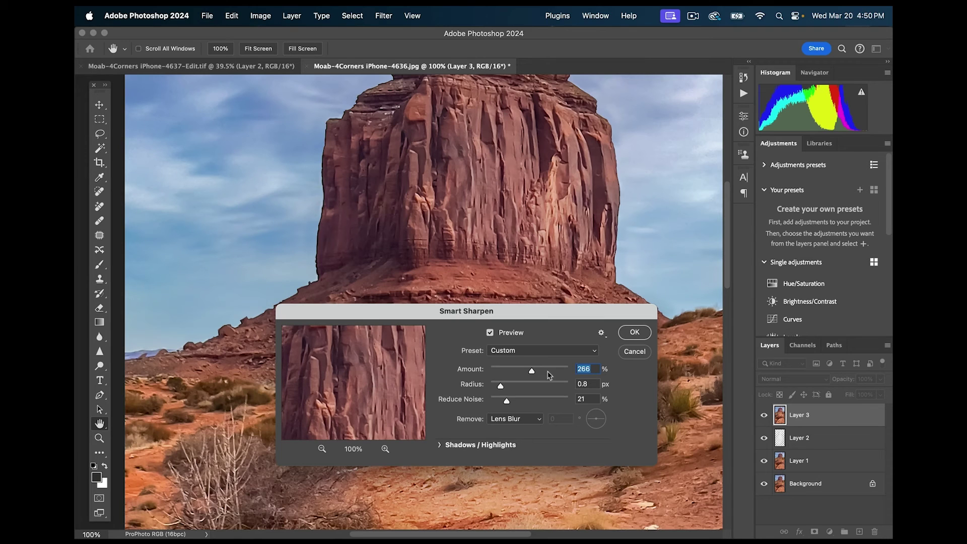
pyautogui.click(532, 372)
pyautogui.moveTo(532, 371); pyautogui.dragTo(535, 371)
pyautogui.moveTo(501, 387); pyautogui.dragTo(502, 388)
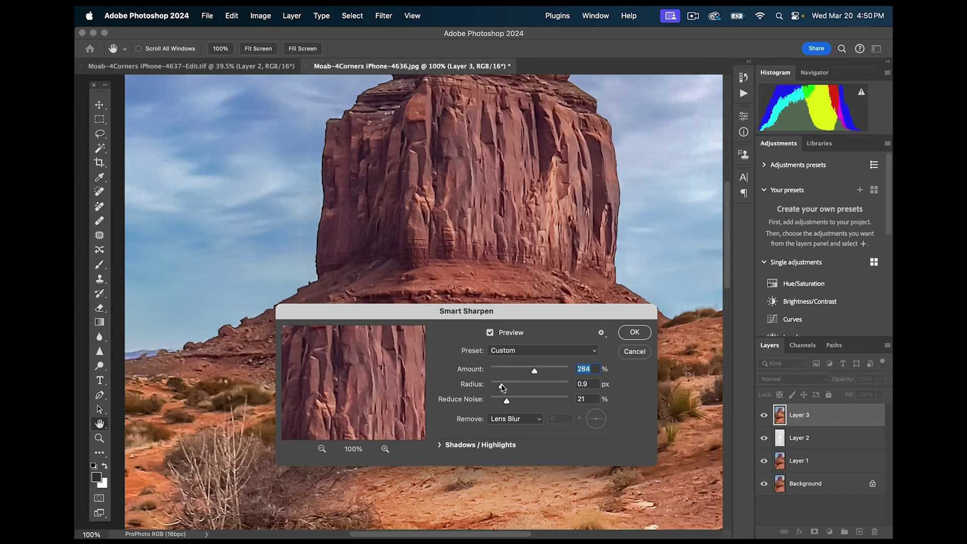
pyautogui.click(502, 388)
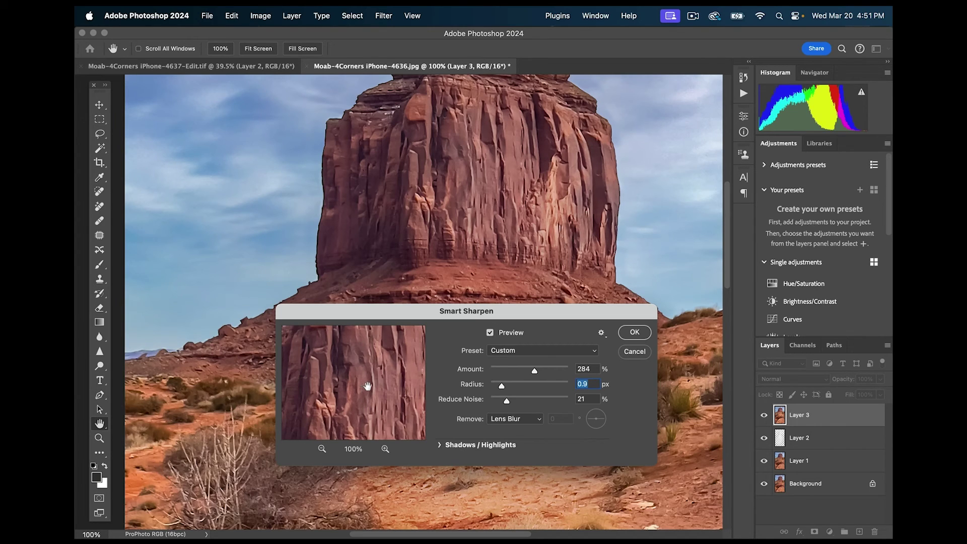
pyautogui.click(634, 332)
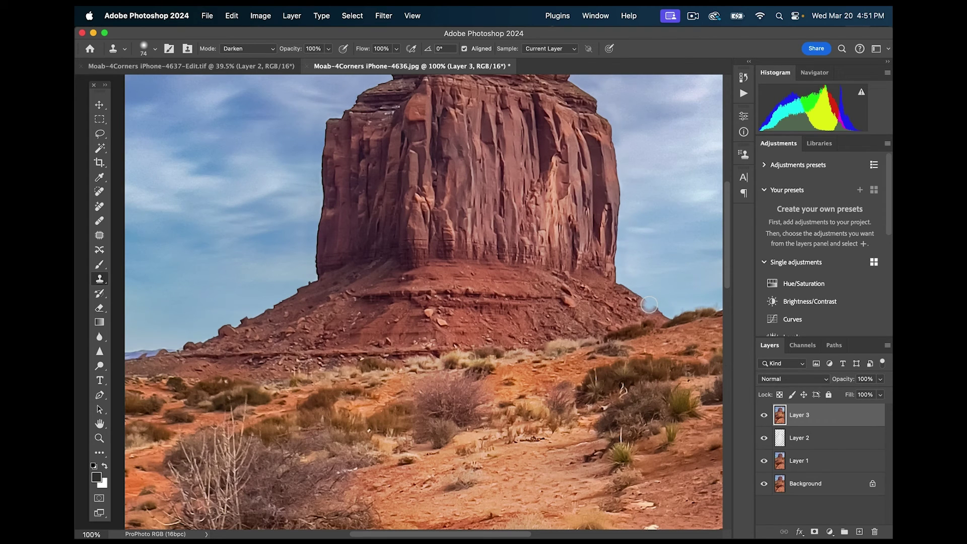
# - Zoom to 200% on the foreground rock ledge to inspect the sharpening
pyautogui.press('super+0')
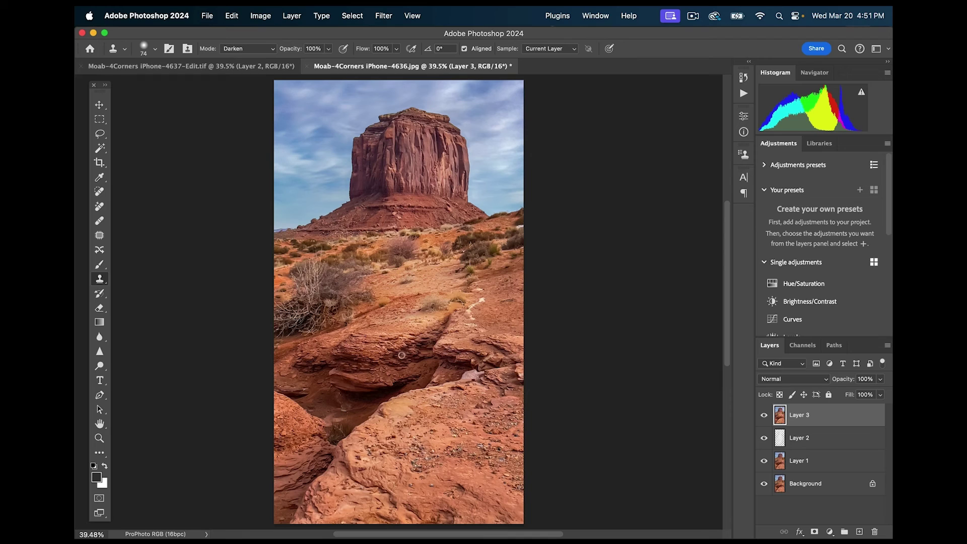
pyautogui.press('z')
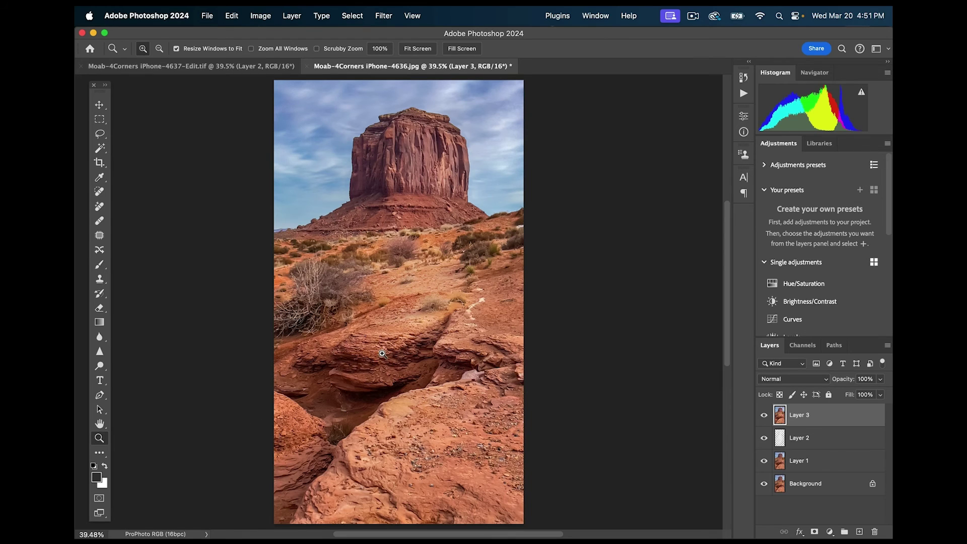
pyautogui.click(382, 354)
pyautogui.click(382, 354)
pyautogui.click(381, 354)
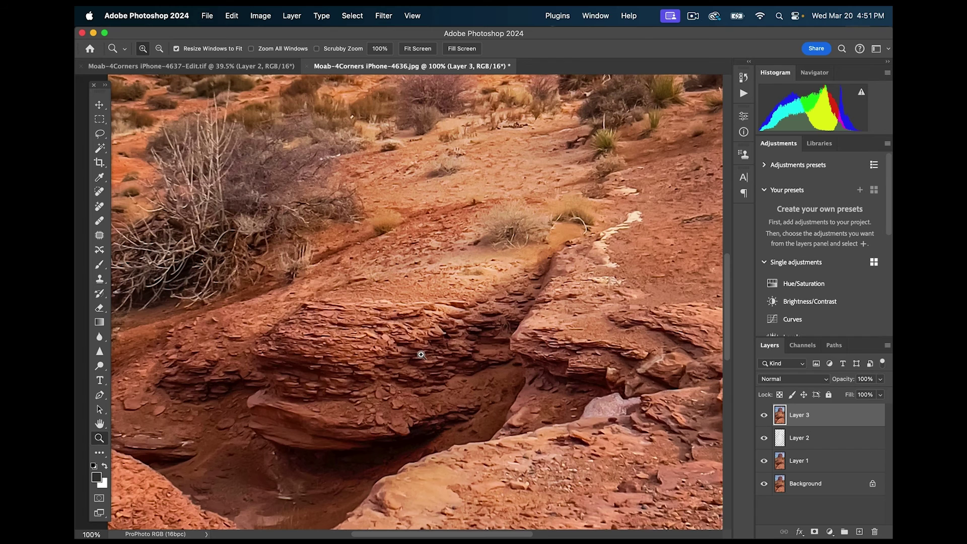
pyautogui.click(359, 331)
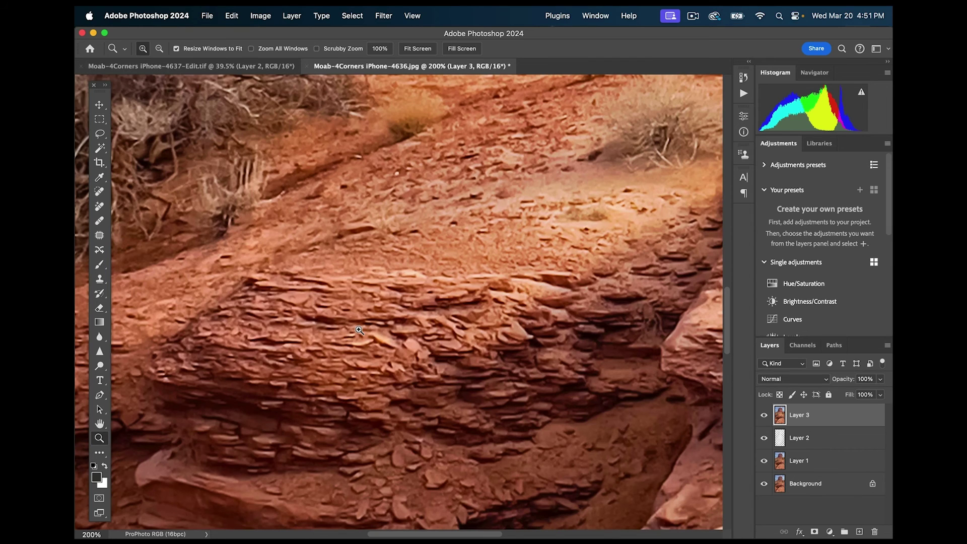
# - Fit the image on screen, save Moab-4Corners iPhone-4636-Edit-2.tif, and switch to Lightroom Classic
pyautogui.press('super+0')
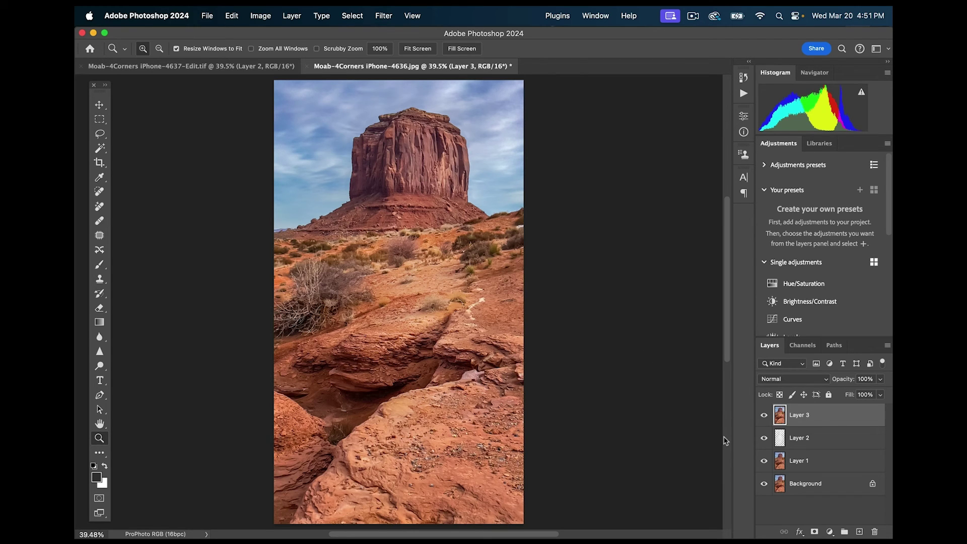
pyautogui.press('super+s')
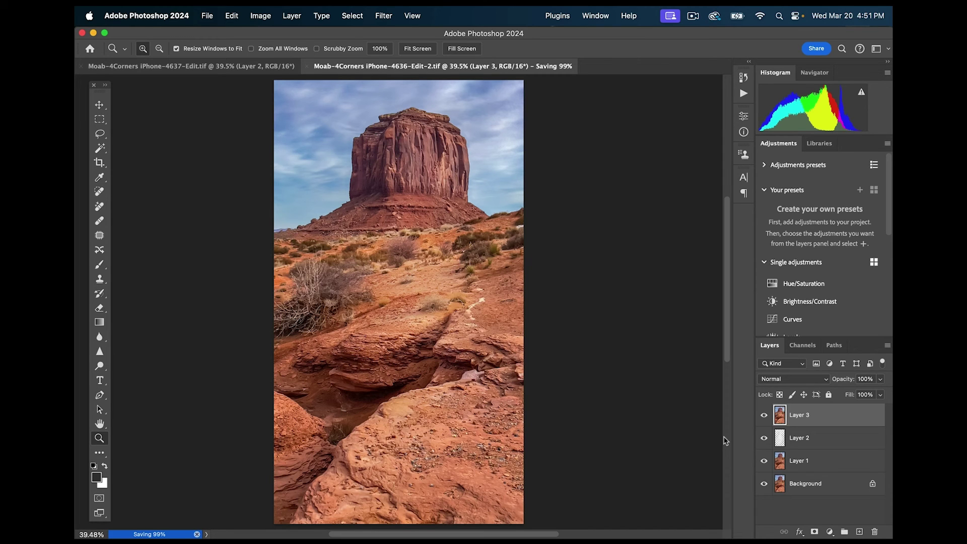
pyautogui.press('super+Tab')
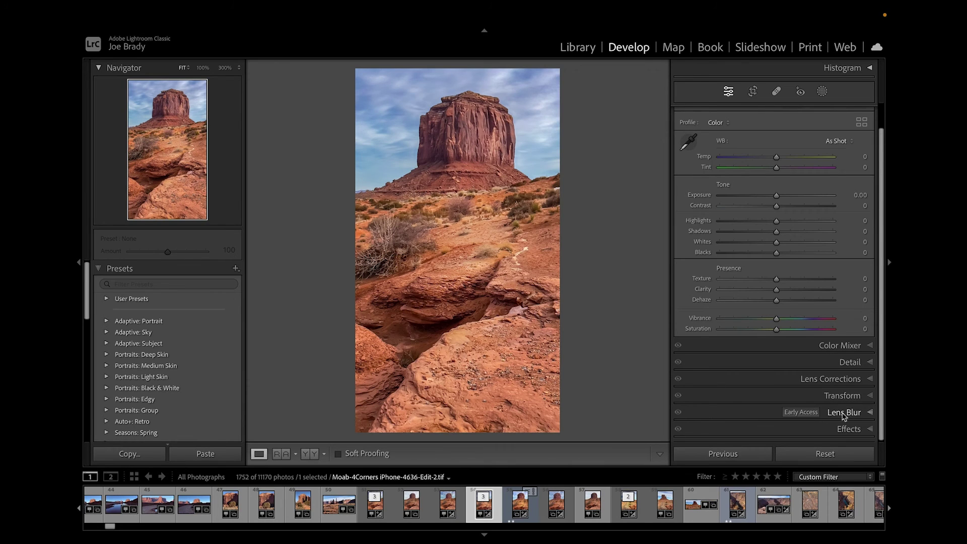
# - Add a -12 post-crop vignette, compare it on and off, and raise Contrast to +9
pyautogui.click(848, 428)
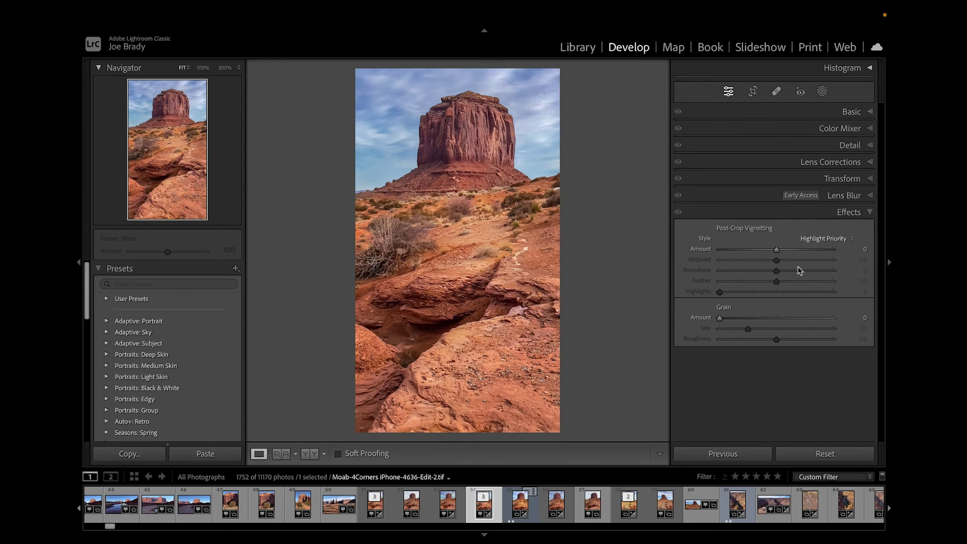
pyautogui.moveTo(778, 253); pyautogui.dragTo(771, 253)
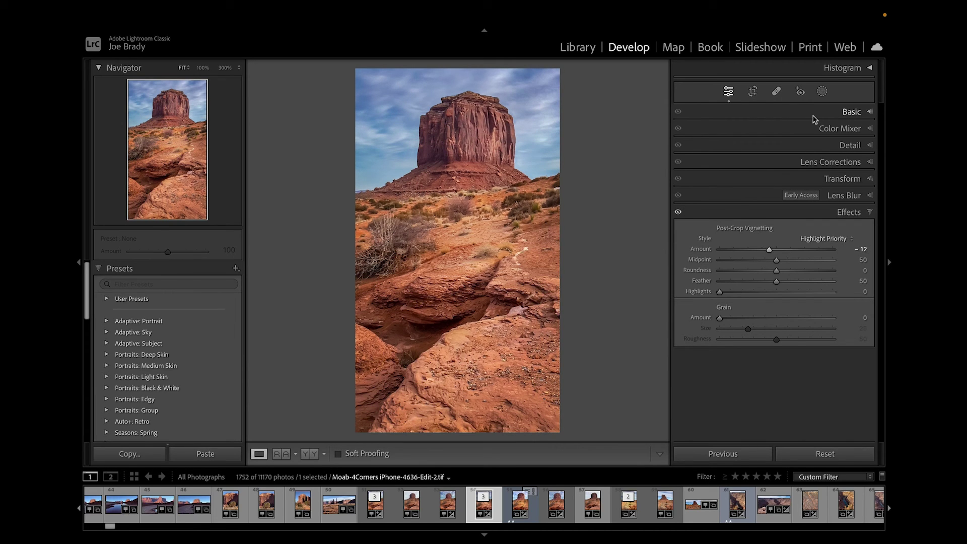
pyautogui.click(679, 212)
pyautogui.click(678, 212)
pyautogui.click(678, 212)
pyautogui.click(678, 212)
pyautogui.click(678, 214)
pyautogui.click(678, 213)
pyautogui.click(865, 119)
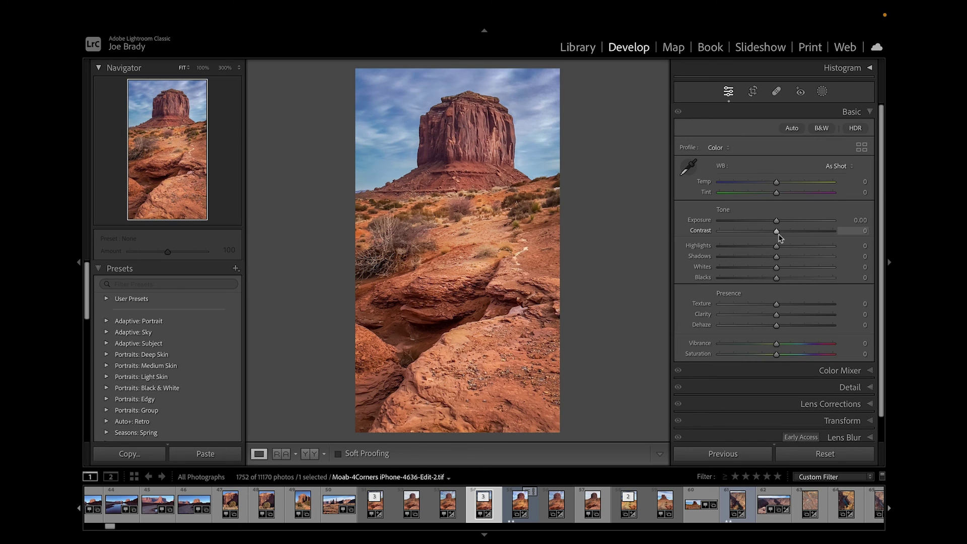
pyautogui.moveTo(776, 231); pyautogui.dragTo(781, 225)
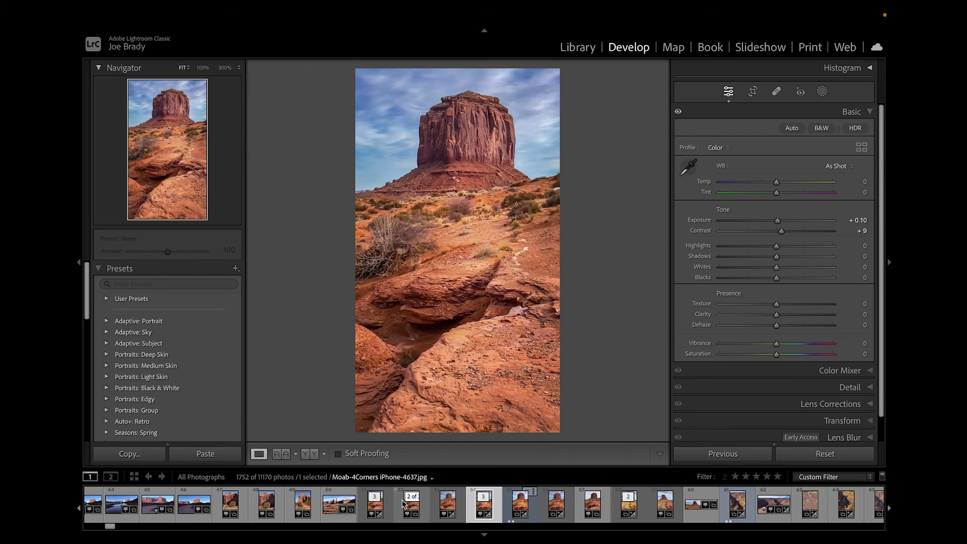
# - Cmd-click Moab-4Corners iPhone-4636.jpg in the filmstrip so both photos are selected
pyautogui.keyDown('ctrl'); pyautogui.click(556, 508); pyautogui.keyUp('ctrl')
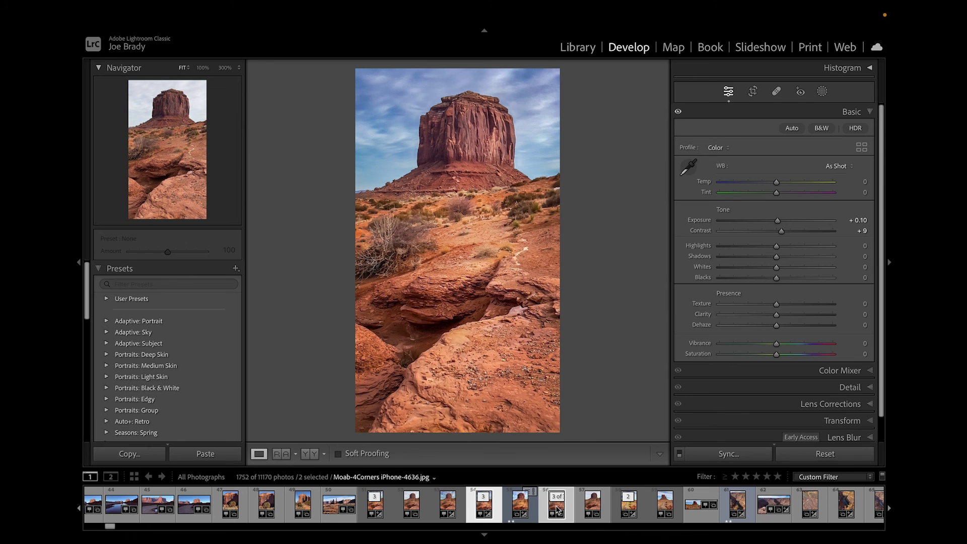